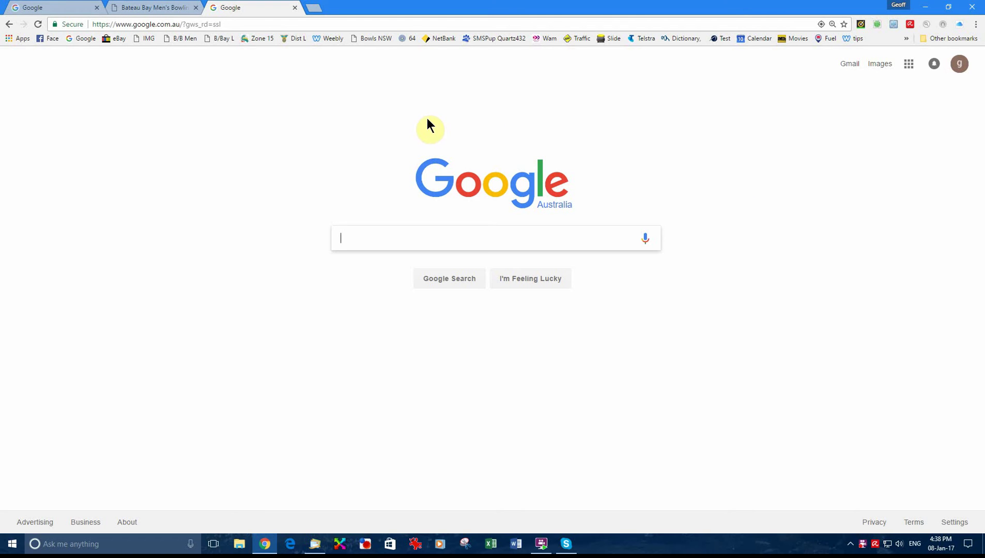
- Go to the lawn bowls software site's TOURNAMENT FILES page via the Weebly bookmark
click(332, 39)
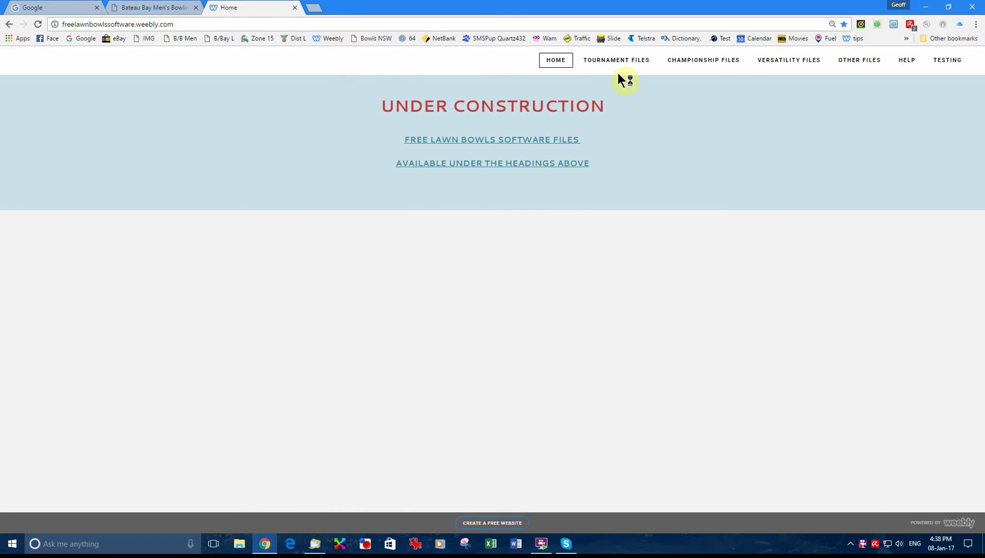
click(626, 61)
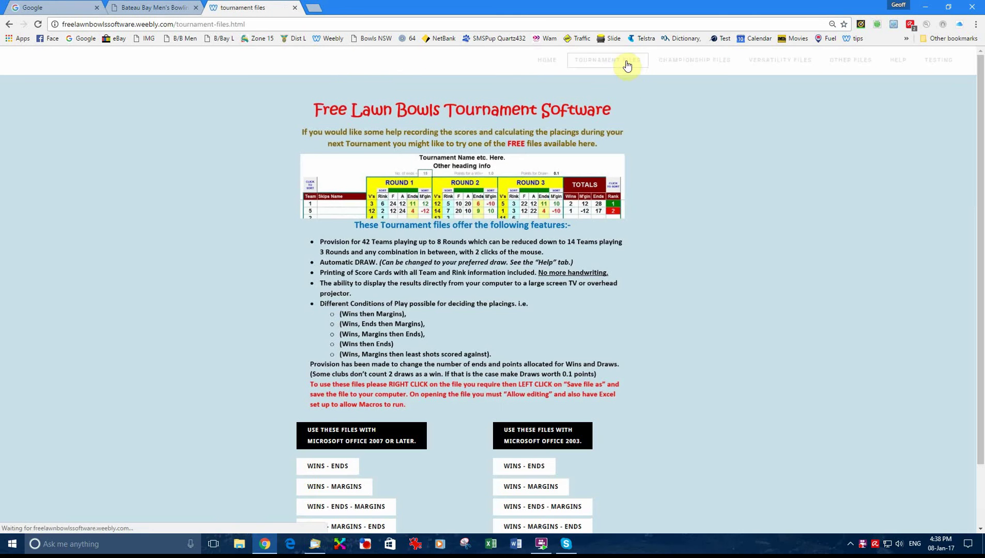
scroll(465, 456, down, 2)
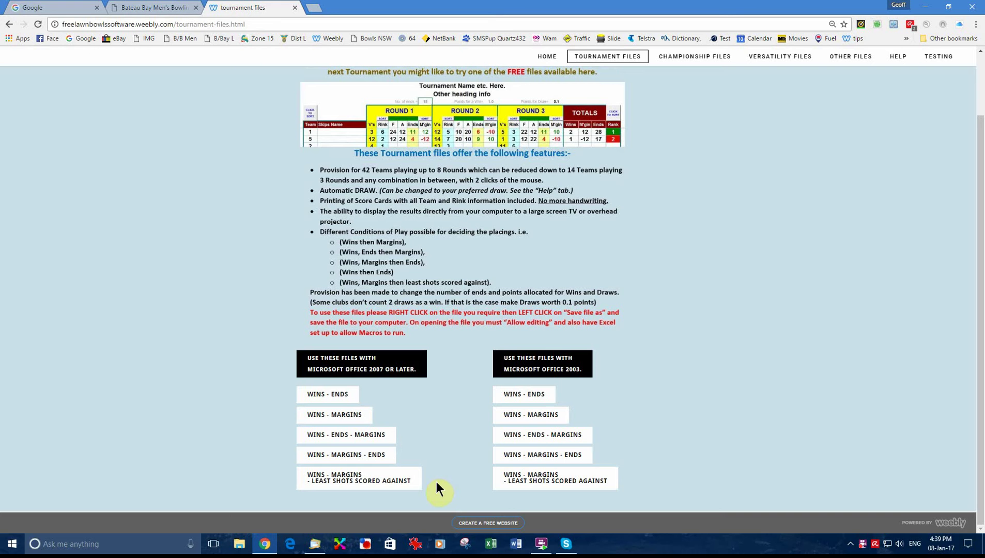
- Save the Office 2007 'Wins - Margins - Least Shots Scored Against' file to the Desktop
right_click(364, 483)
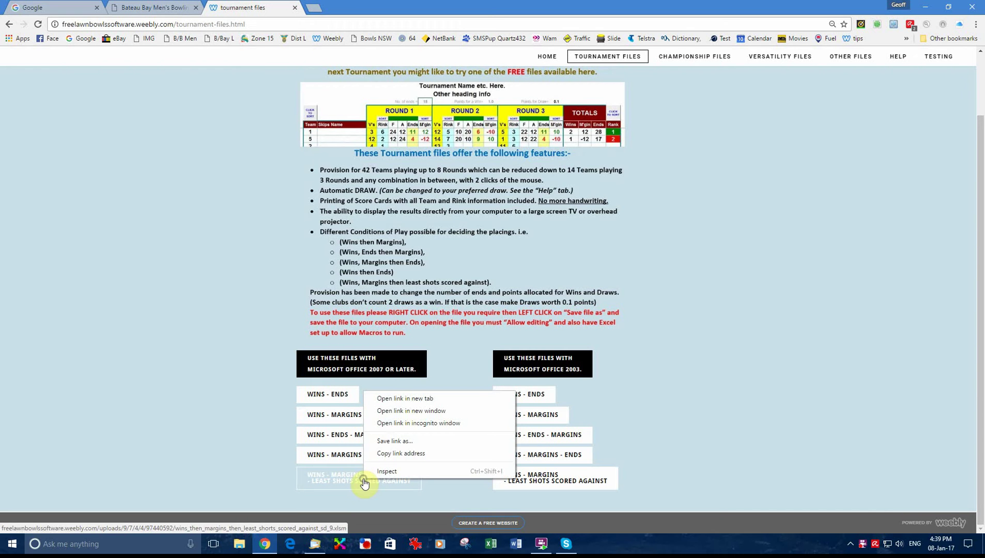
click(401, 442)
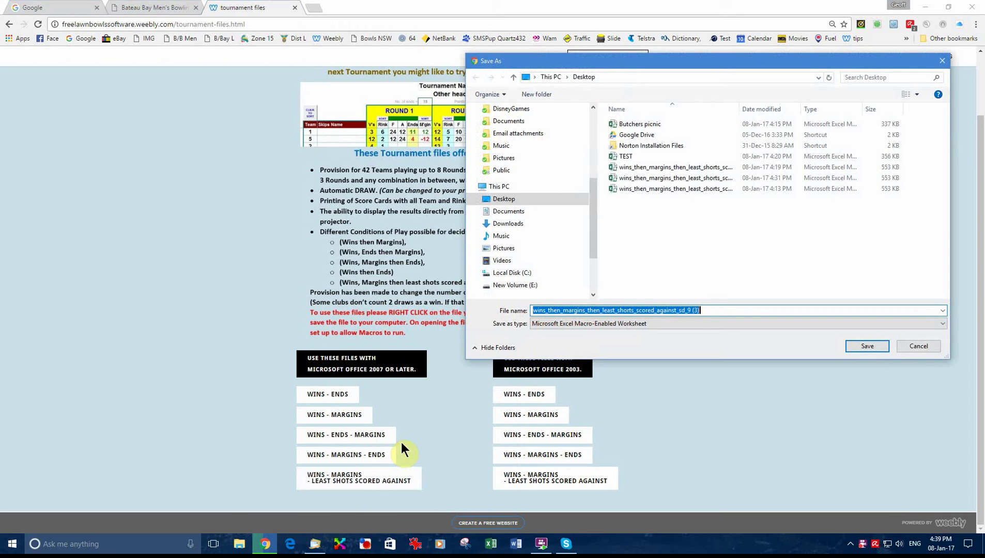
click(518, 199)
click(868, 346)
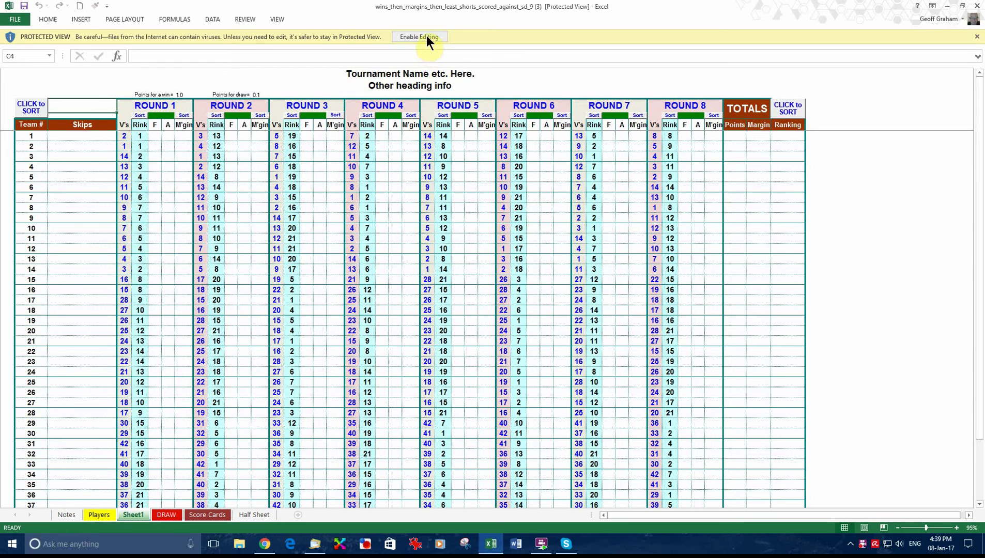
- Enable editing of the downloaded workbook, dismiss UserForm1, and close the workbook
click(426, 37)
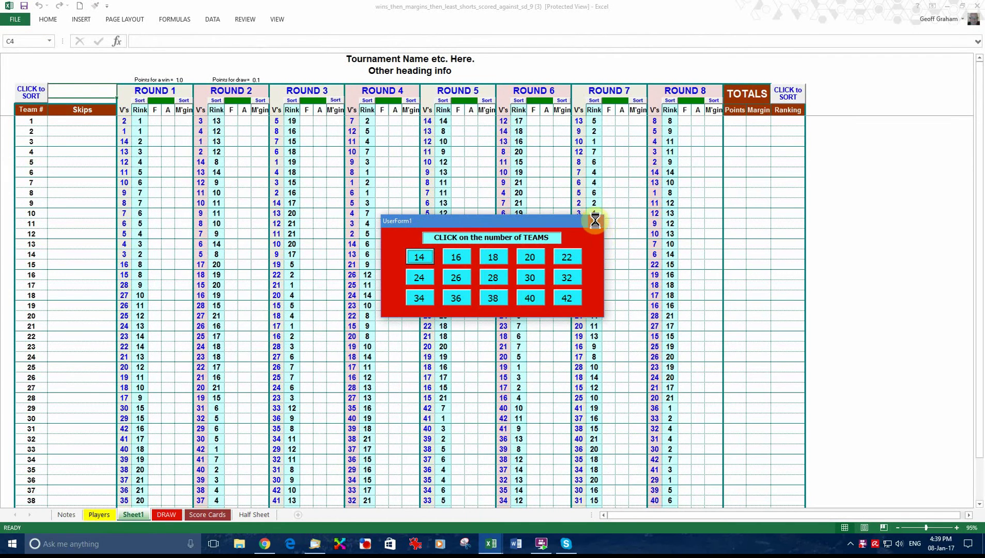
click(596, 221)
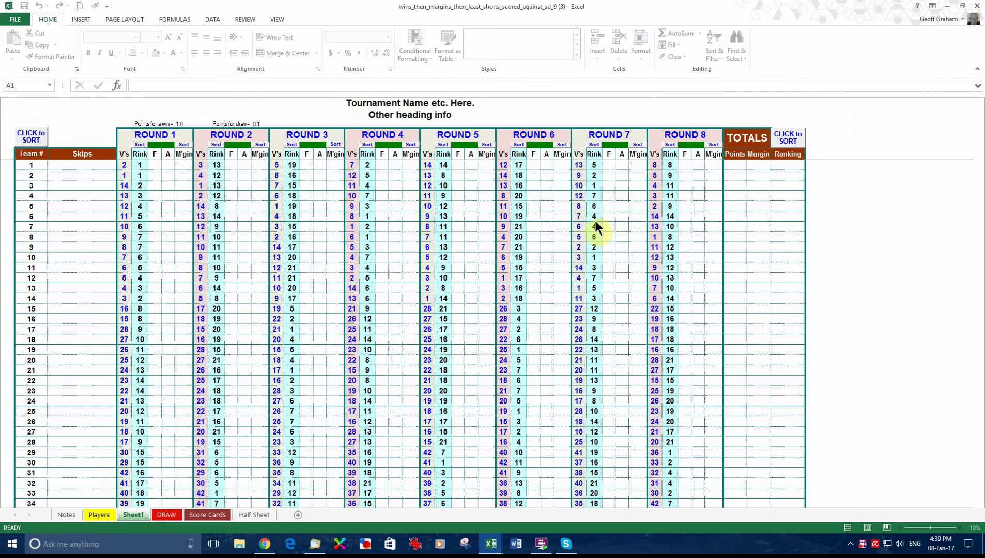
click(977, 6)
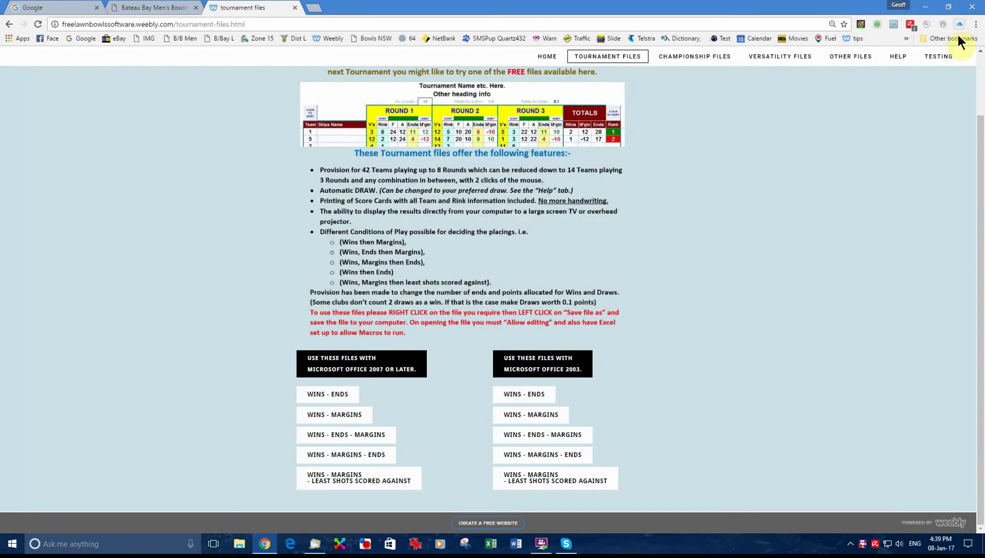
- Reopen the workbook from the Desktop and choose 26 teams and 5 rounds
click(928, 6)
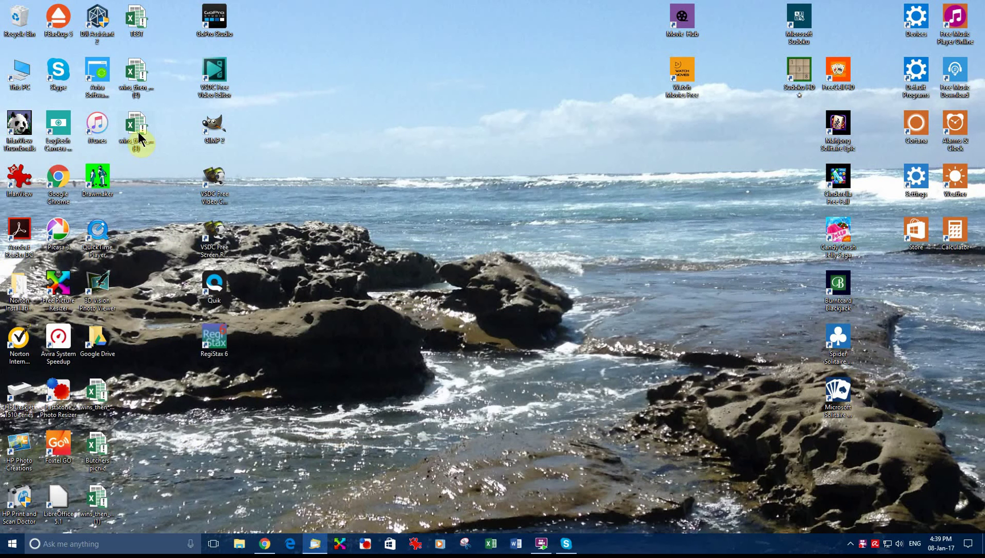
double_click(139, 137)
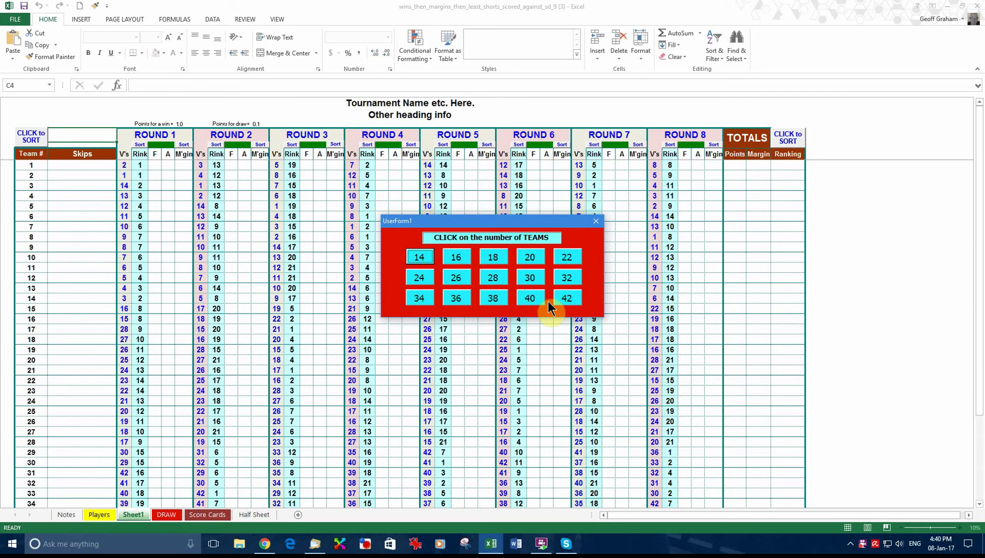
click(457, 279)
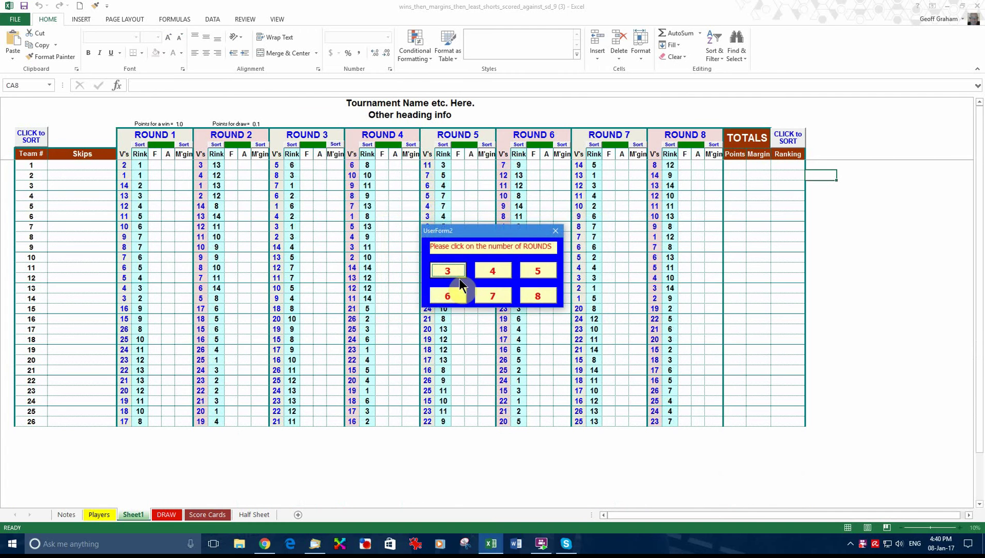
click(537, 271)
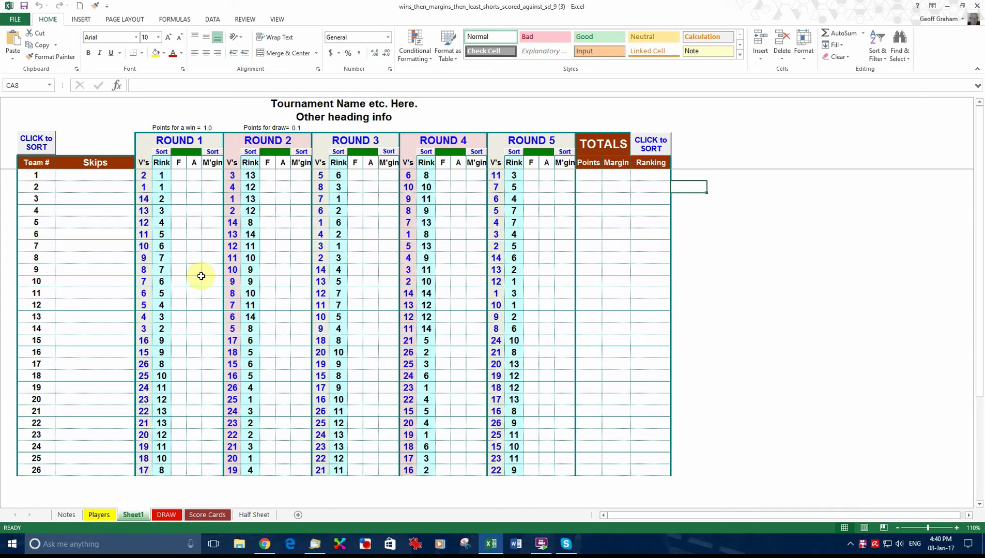
- Save As to the Desktop with the file name 'new tournament'
click(15, 20)
click(32, 124)
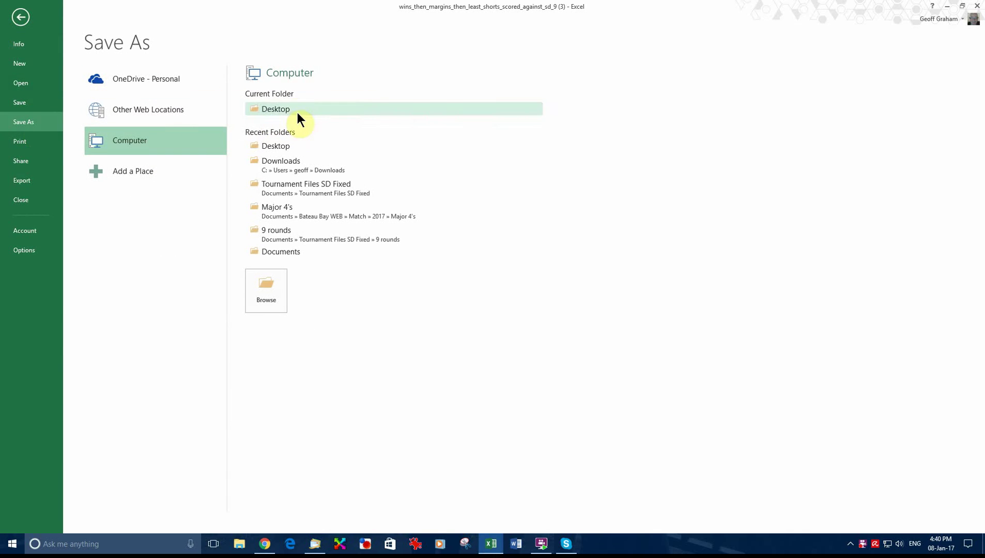
click(296, 111)
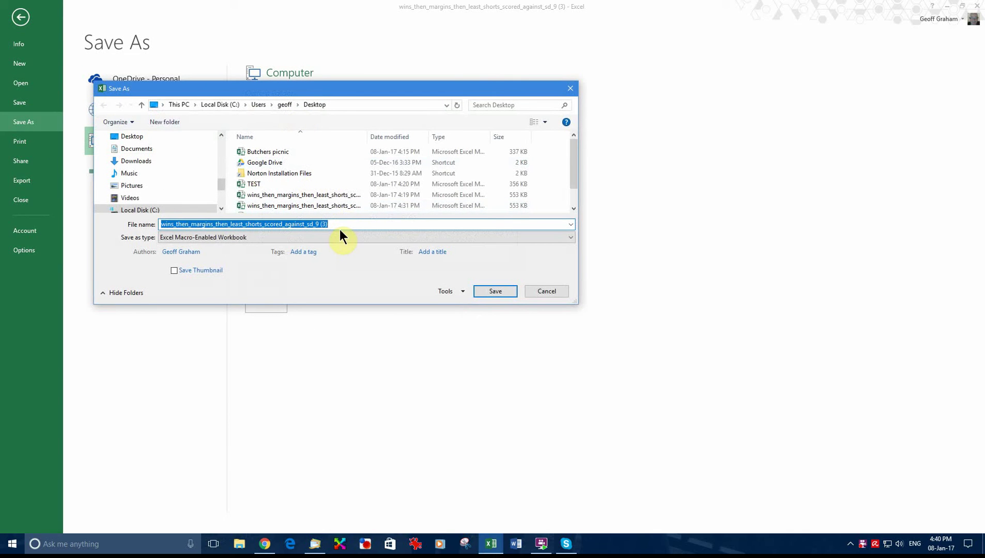
key(BackSpace)
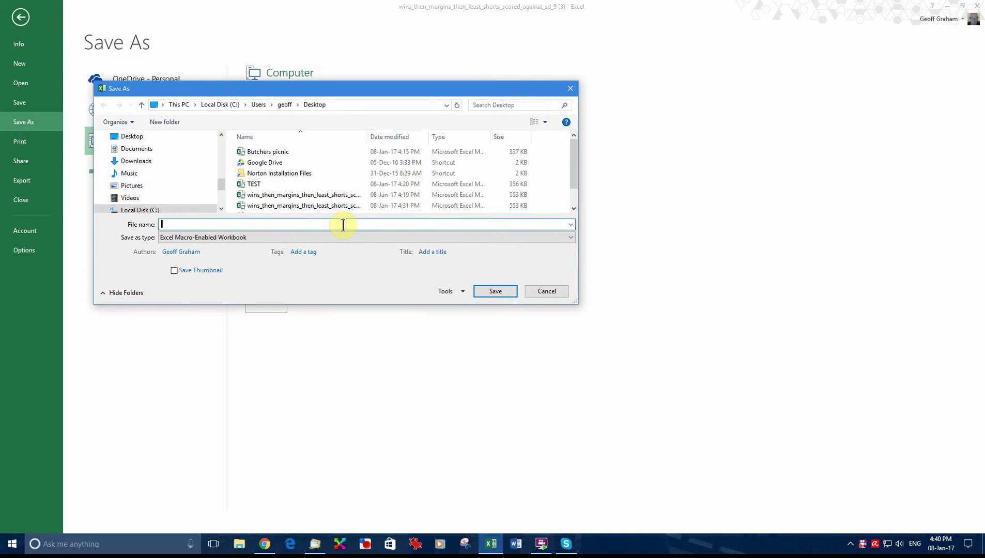
text(n)
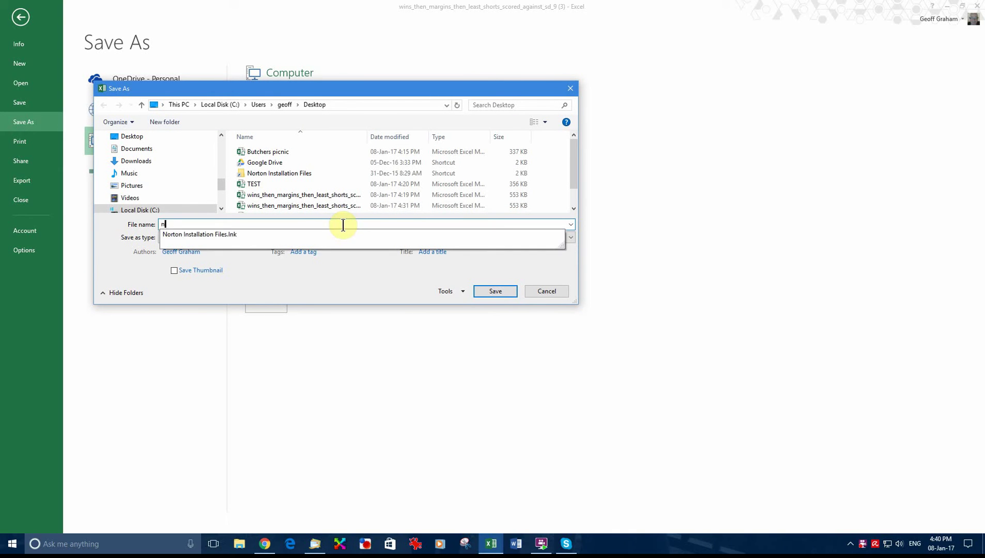
text(ew tou)
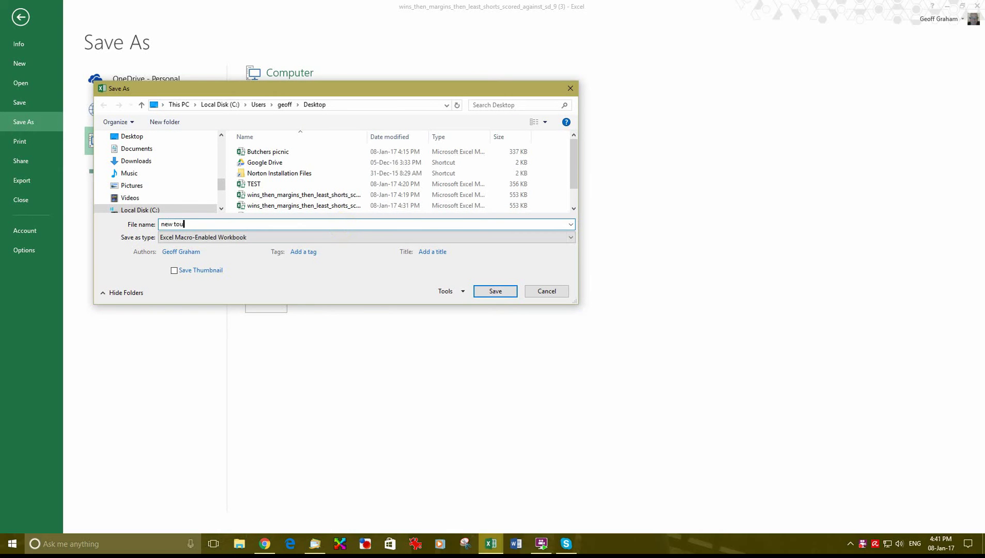
text(rnament)
click(495, 291)
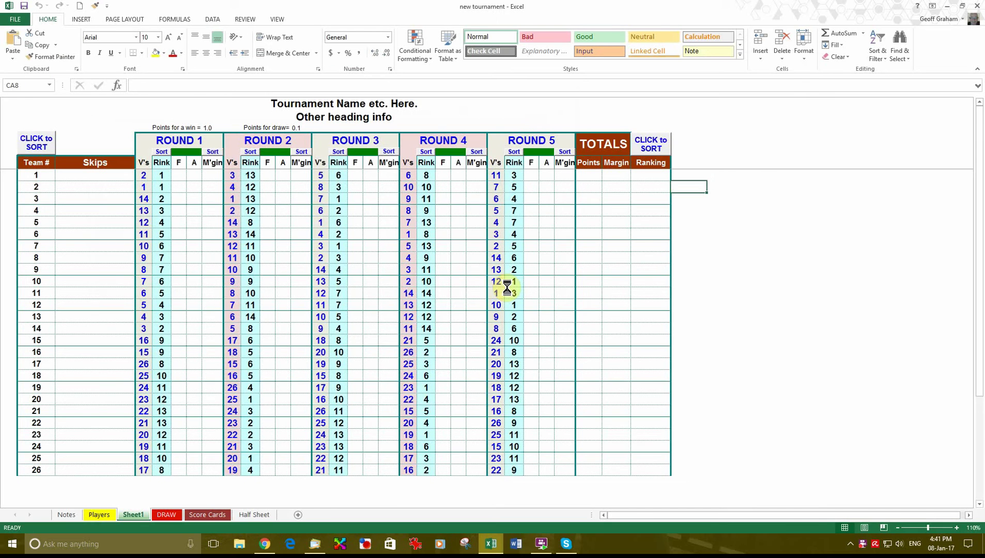
click(976, 7)
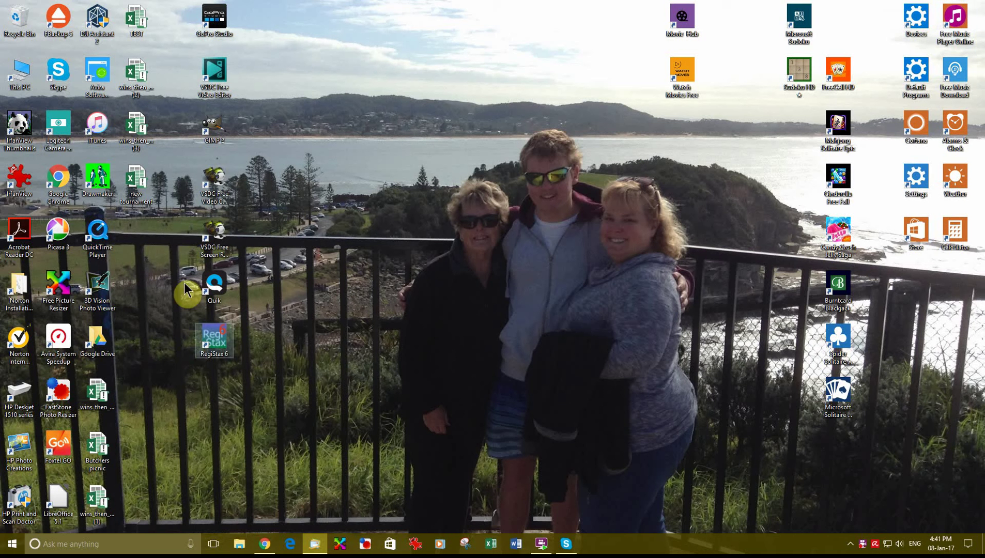
double_click(139, 185)
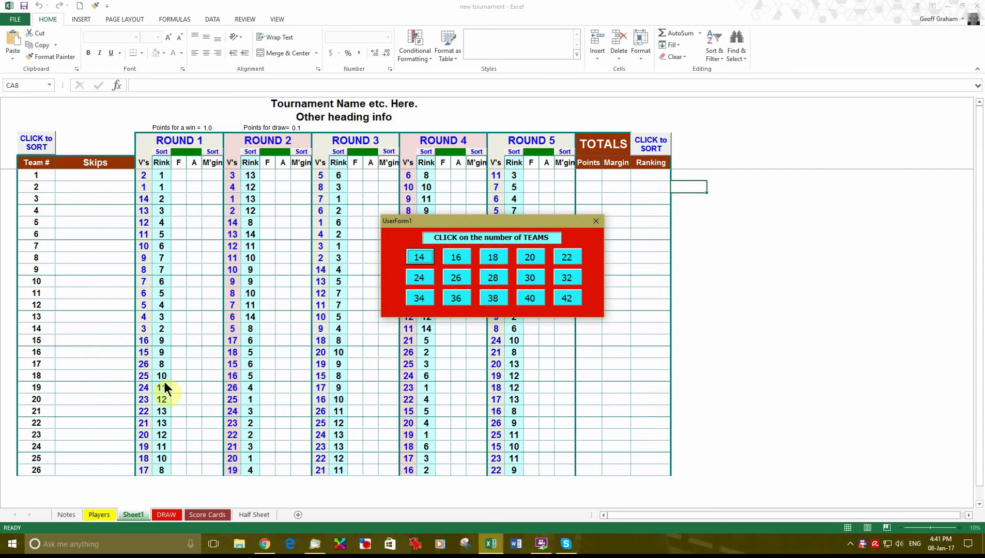
click(597, 222)
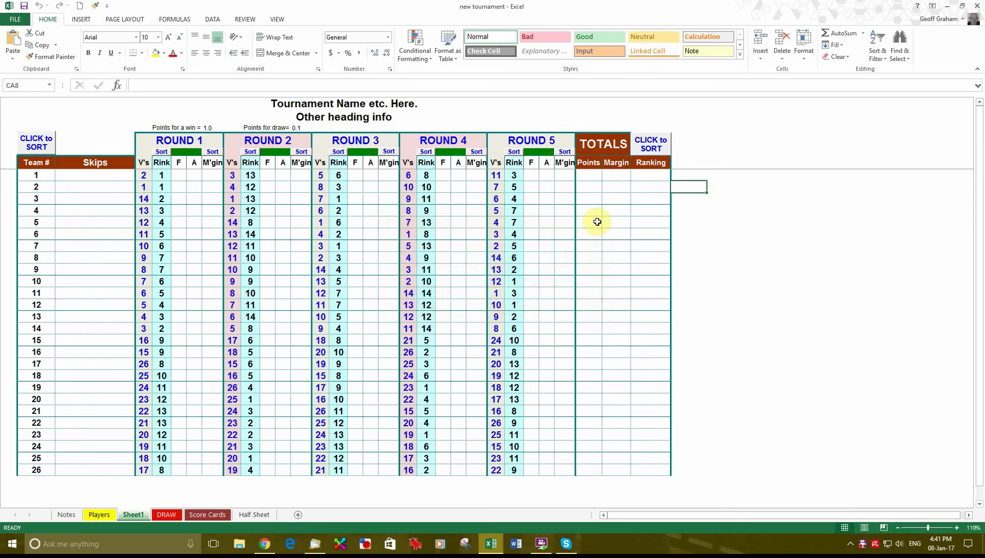
- Enter 0.5 in cell P3 as the points for a draw
click(299, 128)
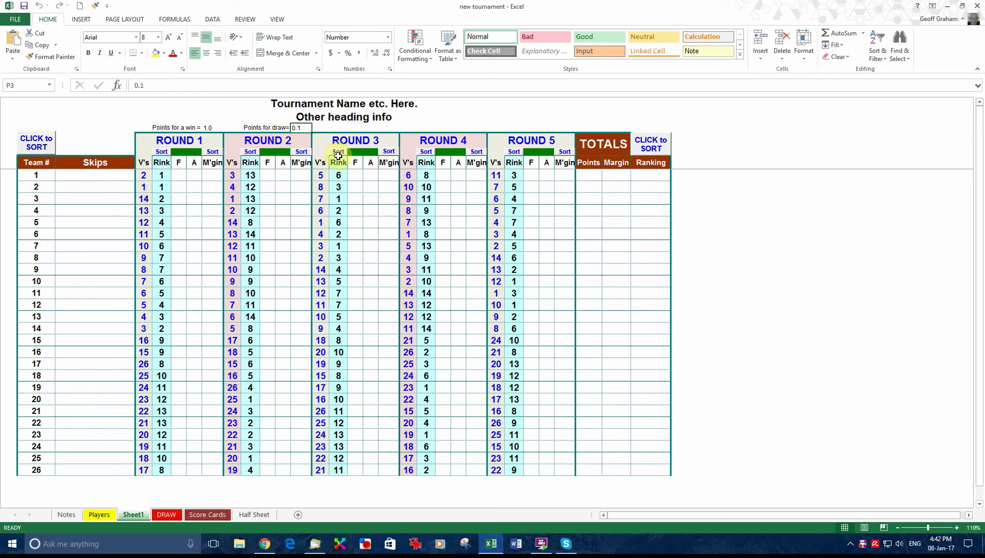
text(0.5)
key(Return)
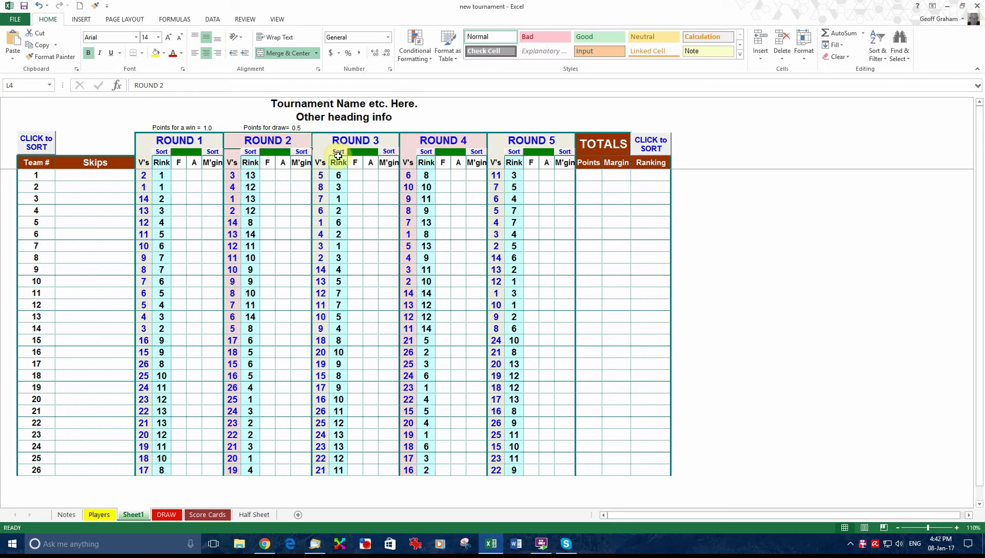
click(162, 152)
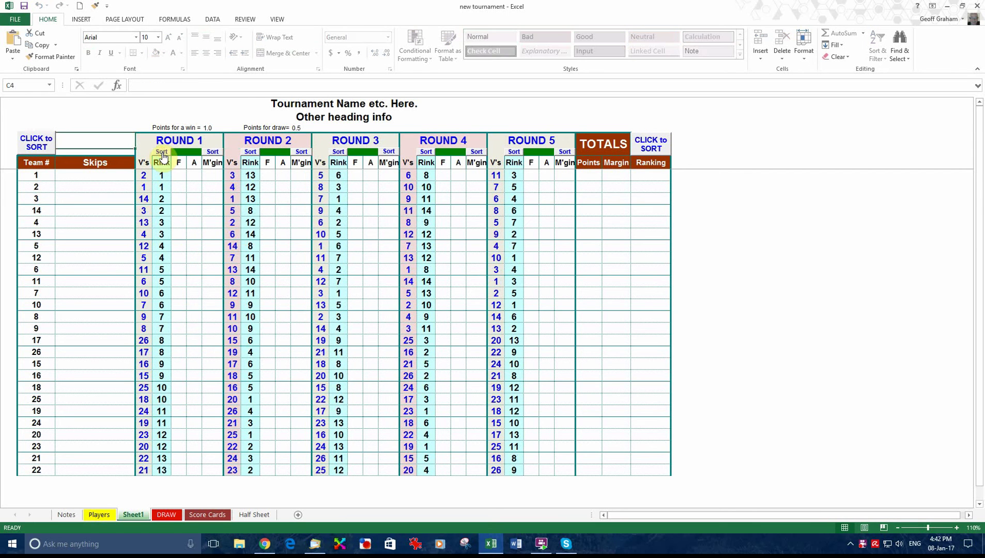
click(178, 246)
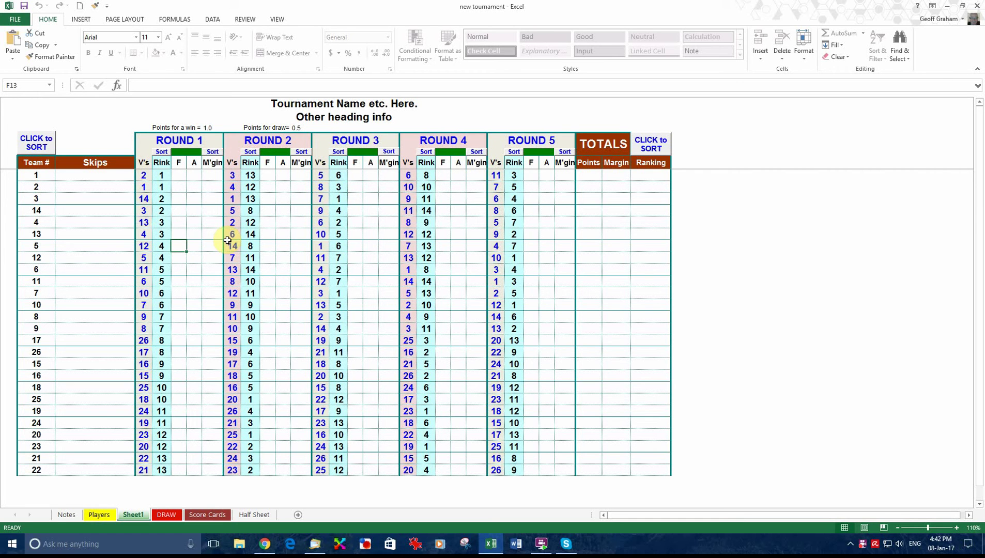
- Enter Round 1 scores 24–12 in F13 for team 5 and 12–24 in F14 for team 12
click(176, 245)
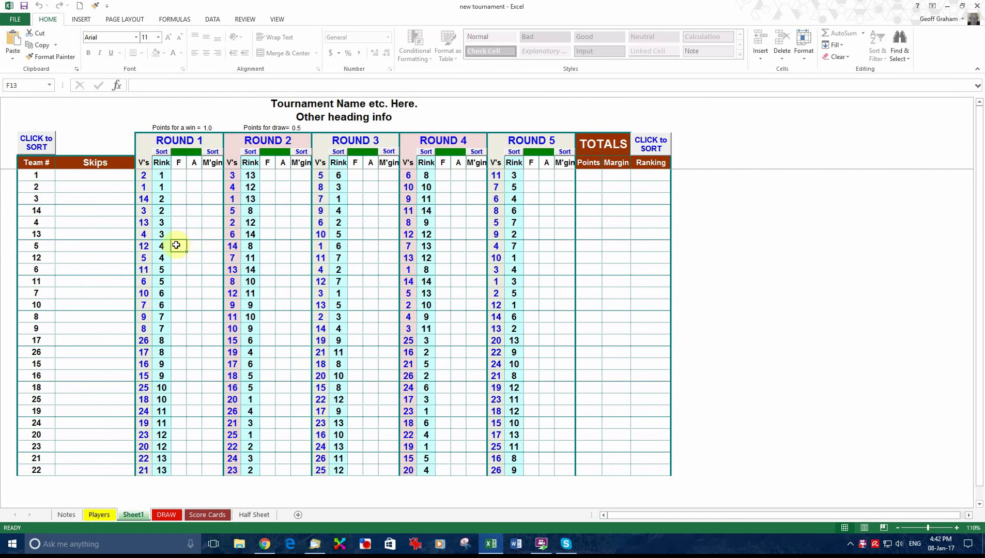
text(24)
key(Tab)
text(12)
key(Tab)
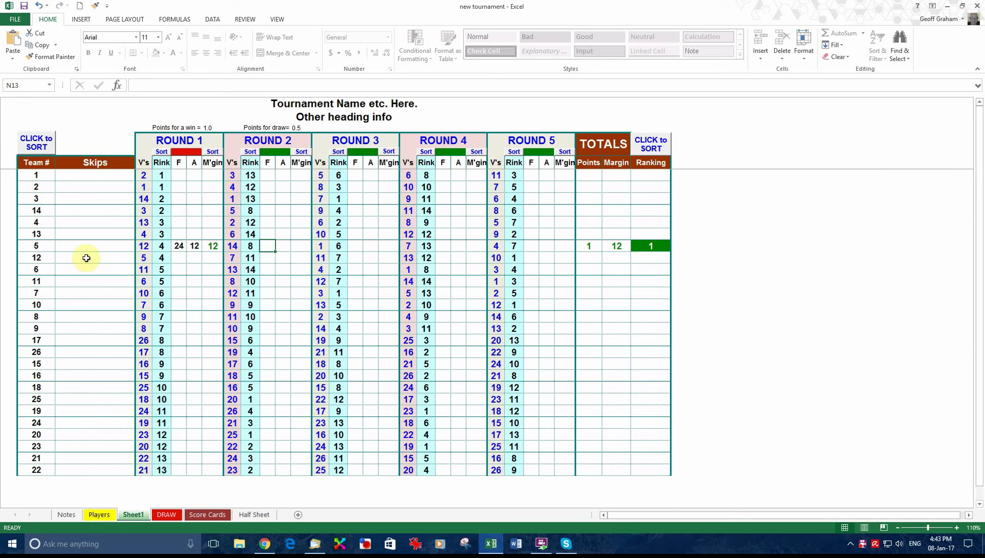
click(178, 258)
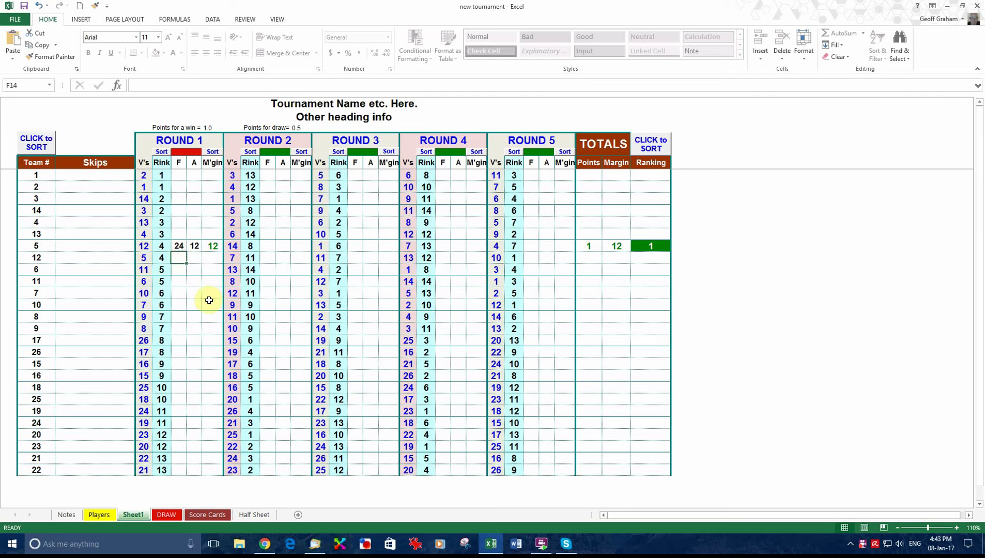
text(12)
key(Tab)
text(24)
key(Tab)
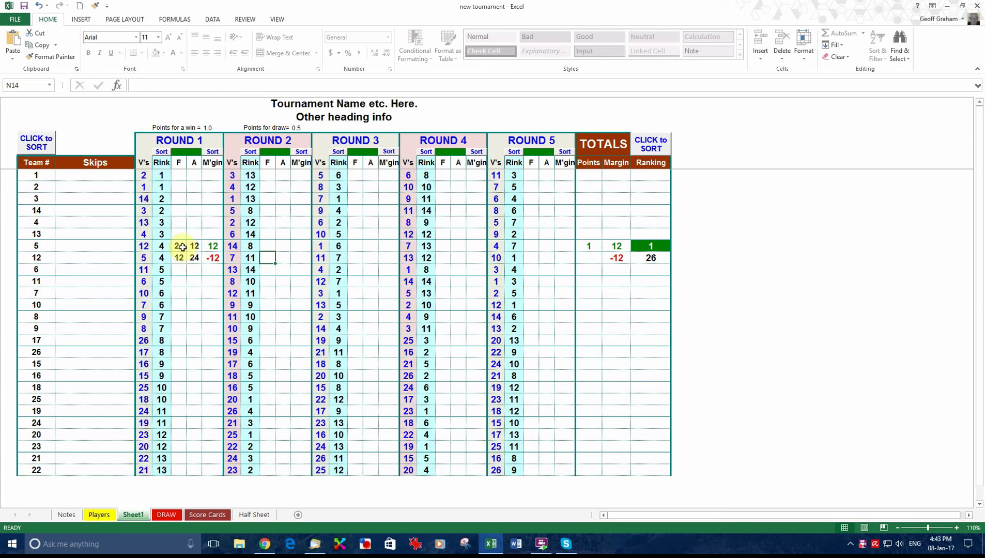
drag(182, 247, 192, 256)
right_click(192, 257)
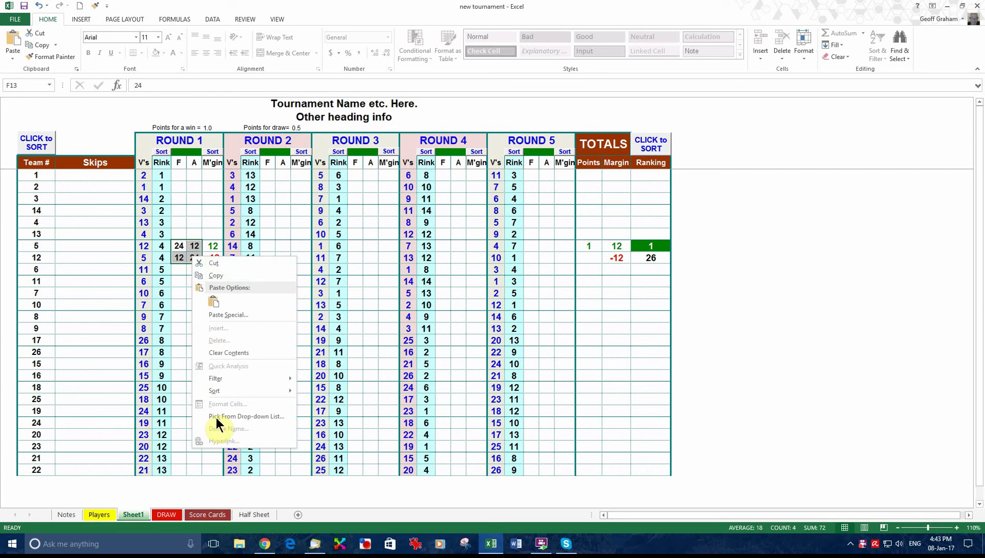
click(247, 353)
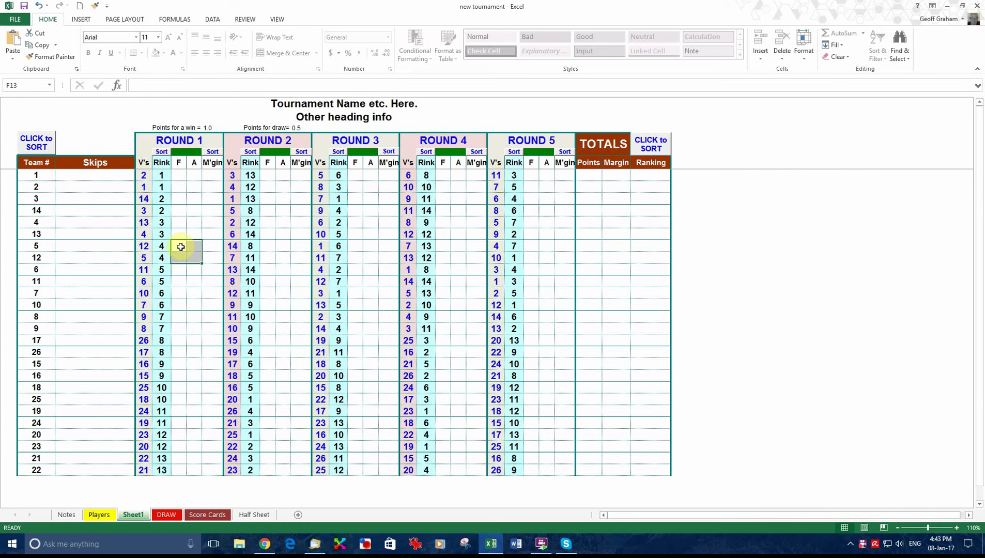
click(39, 6)
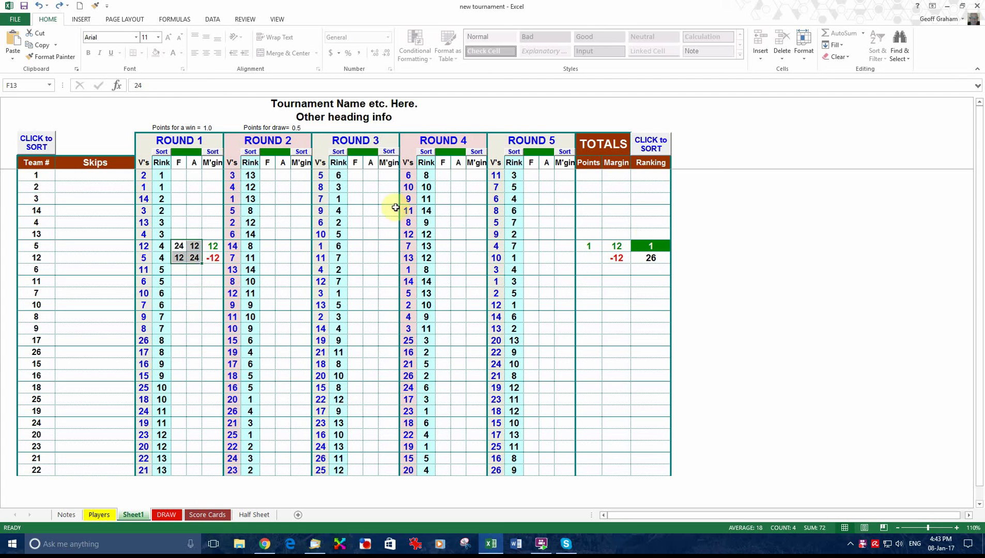
- Sort the draw table by ranking, then sort it back by Team #
click(662, 145)
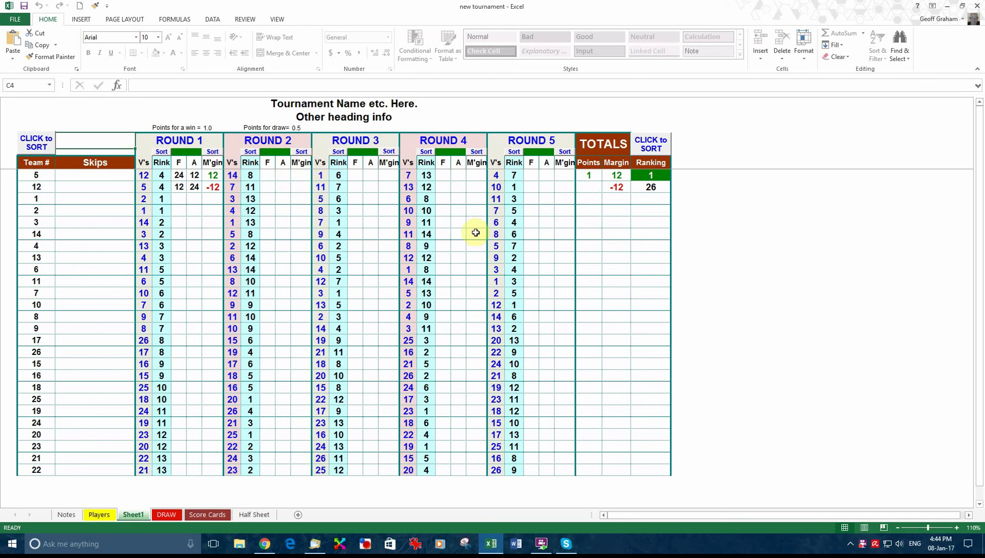
click(31, 144)
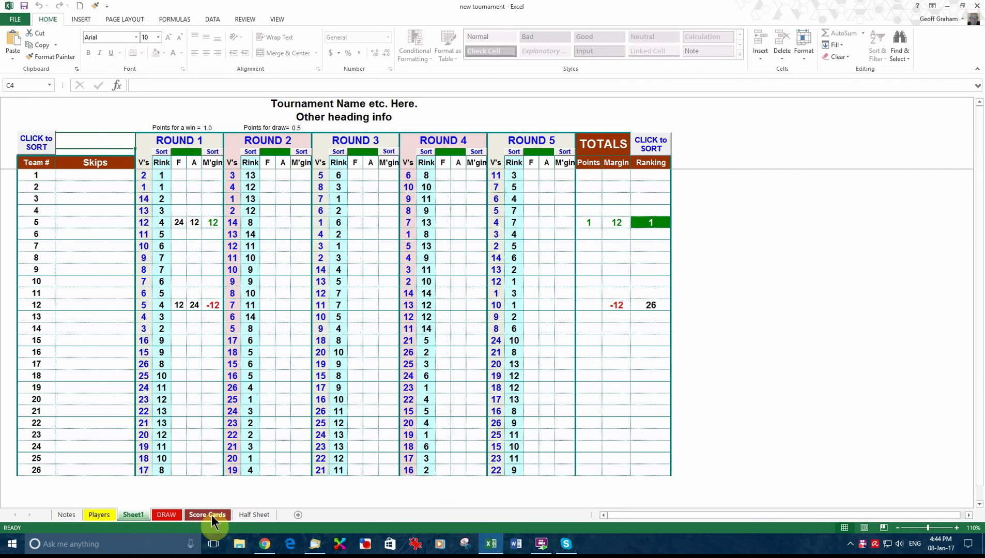
- View the Notes sheet, then switch to the Score Cards sheet
click(66, 515)
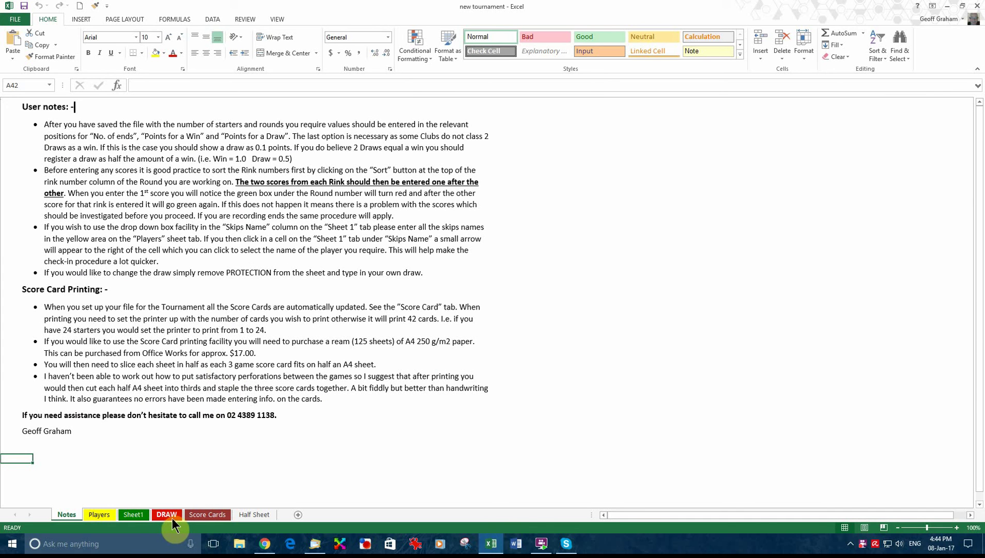
click(216, 516)
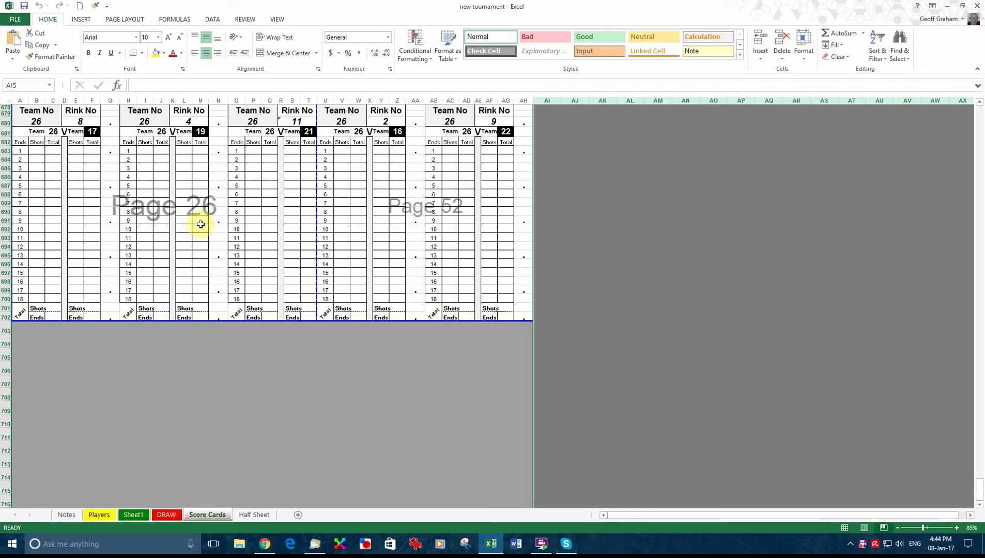
- Preview the score cards for printing with the page range set to 1–26
scroll(176, 255, up, 20)
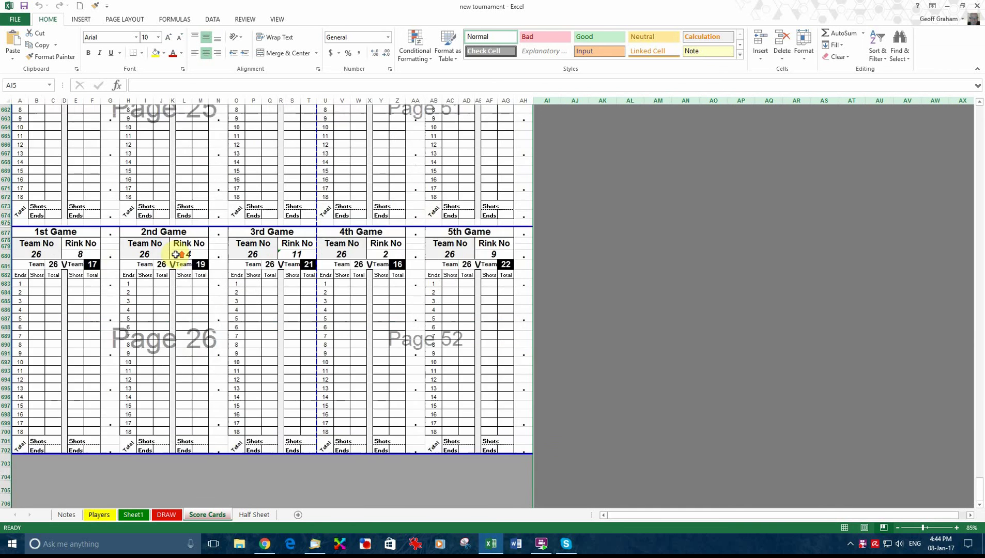
scroll(176, 255, up, 20)
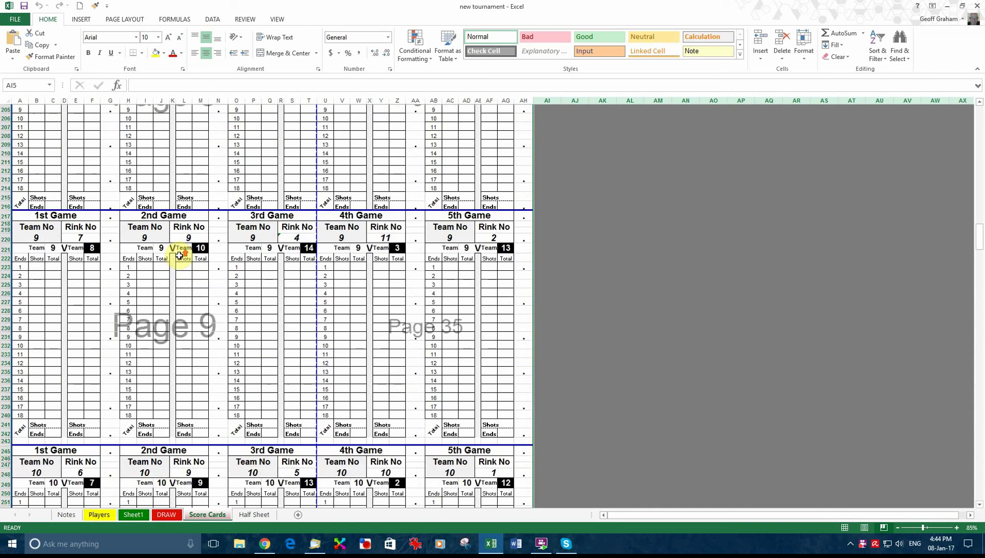
scroll(179, 255, up, 20)
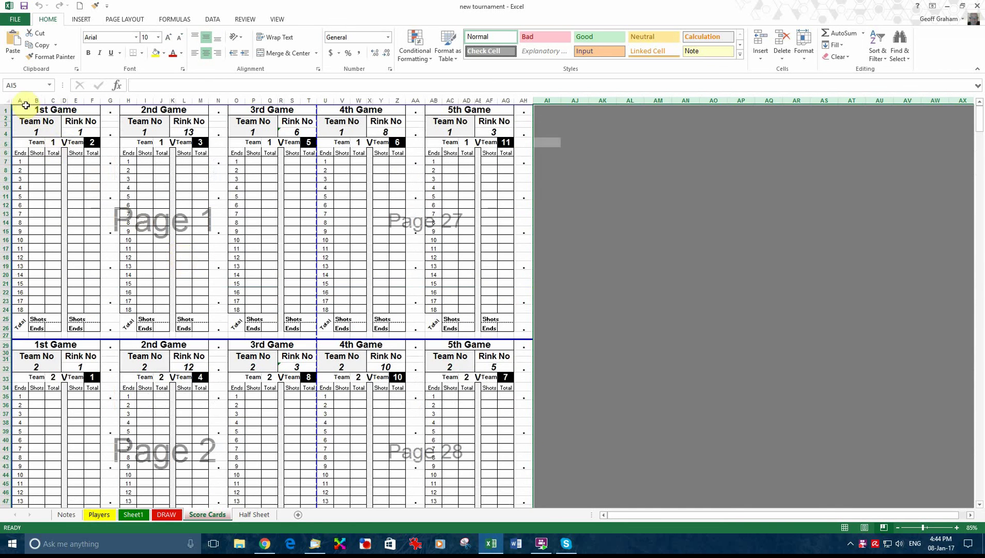
click(19, 21)
click(25, 143)
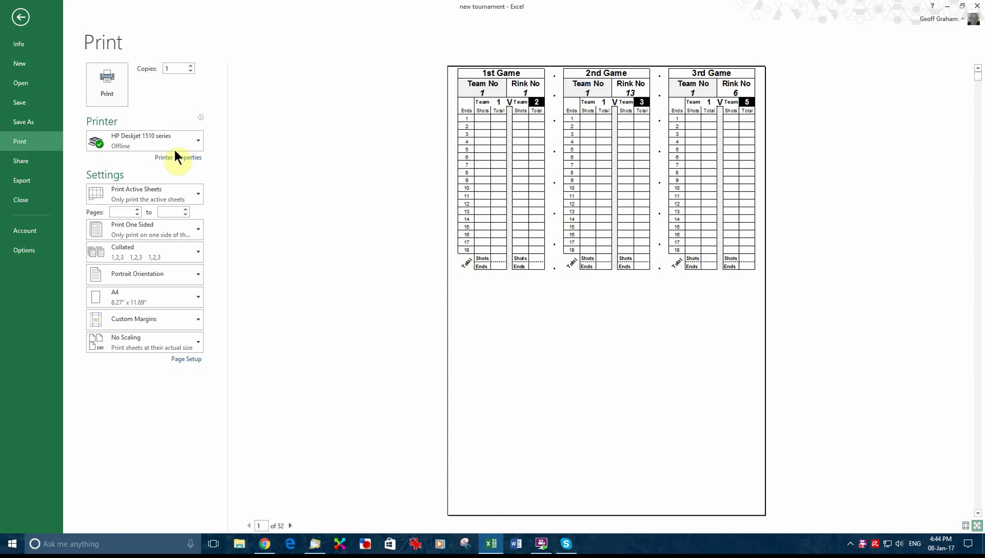
click(19, 27)
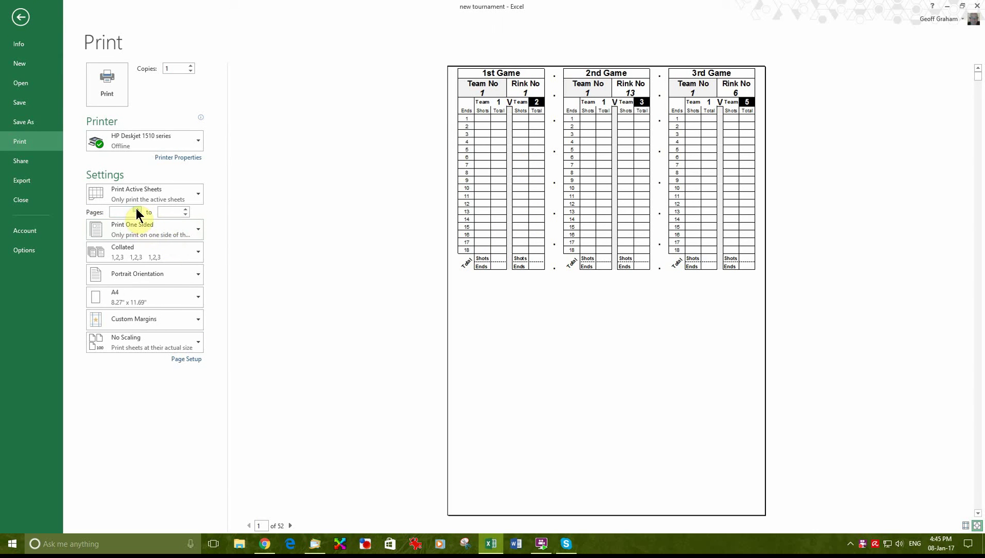
click(177, 213)
text(26)
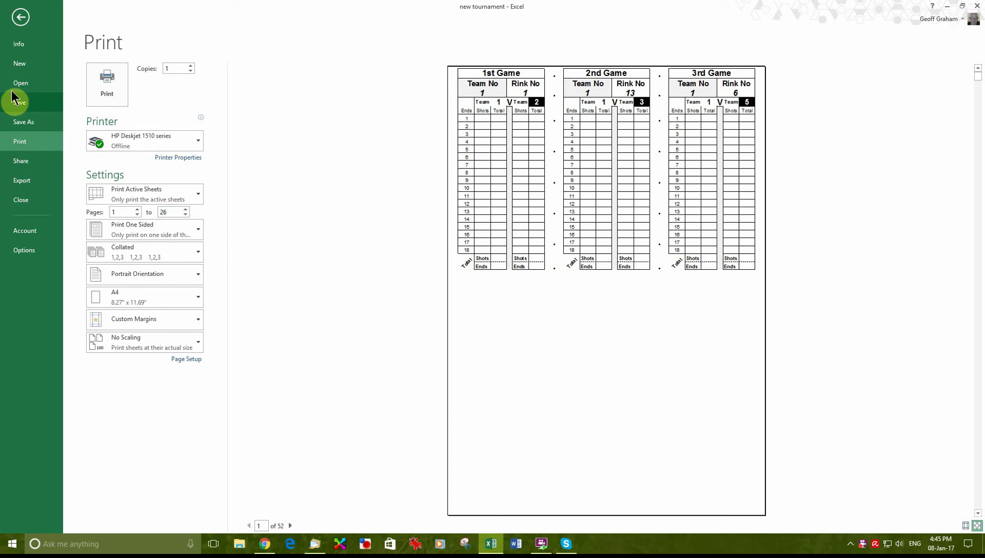
- Return to the Score Cards sheet and scroll down through the cards
click(21, 17)
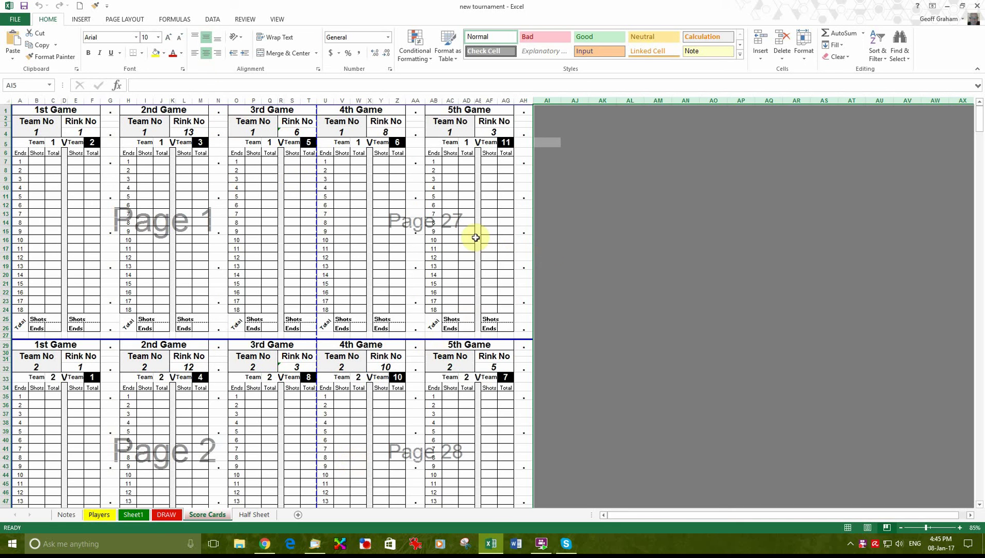
scroll(475, 215, down, 20)
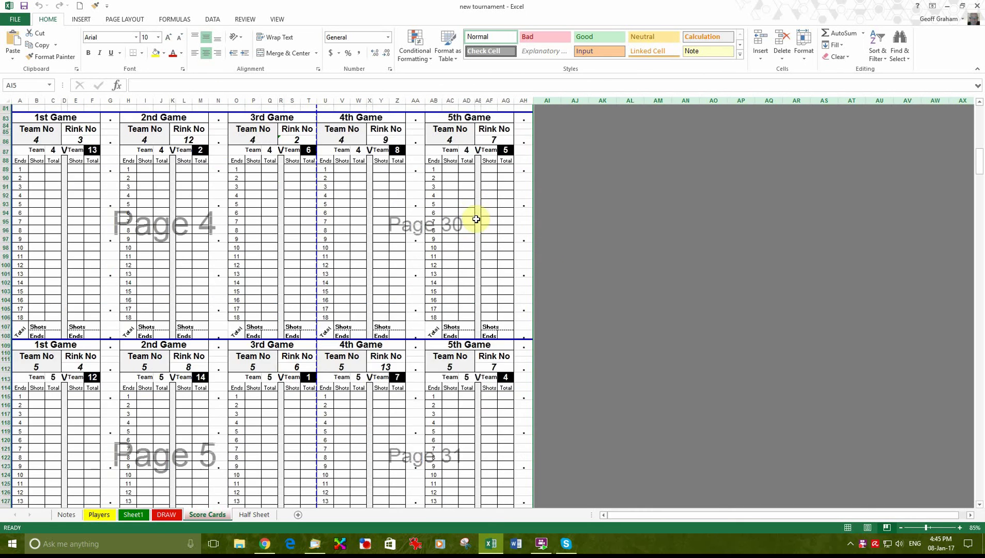
scroll(476, 219, down, 20)
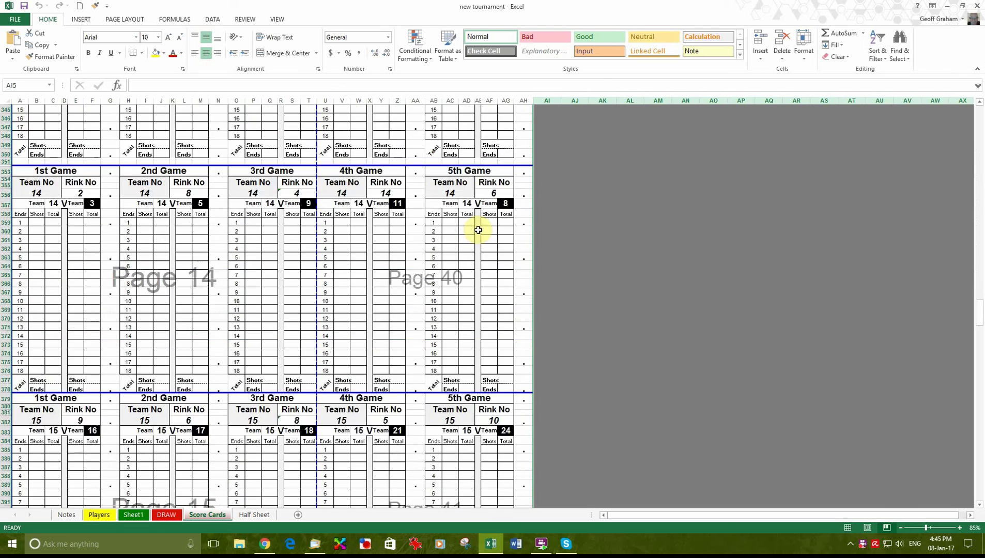
scroll(478, 230, down, 20)
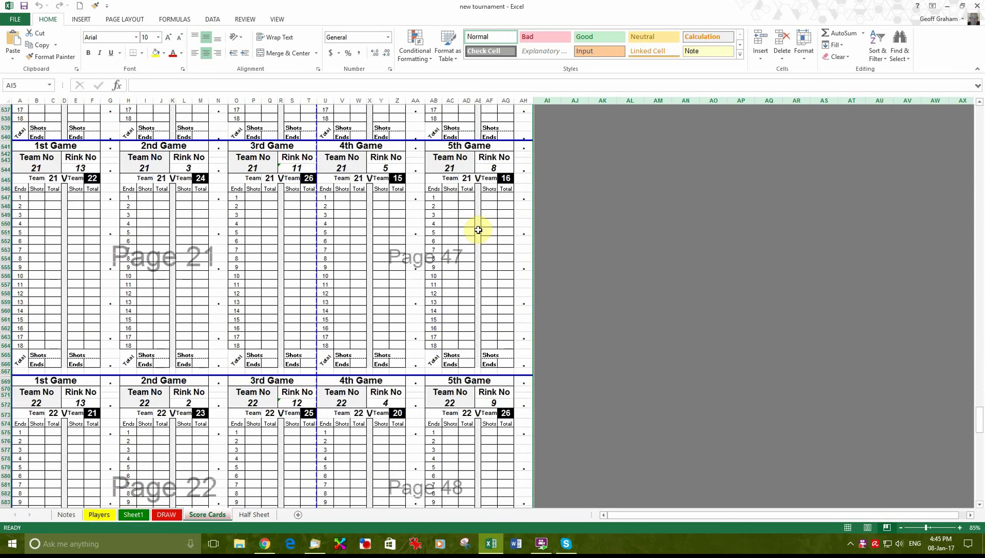
scroll(478, 230, down, 20)
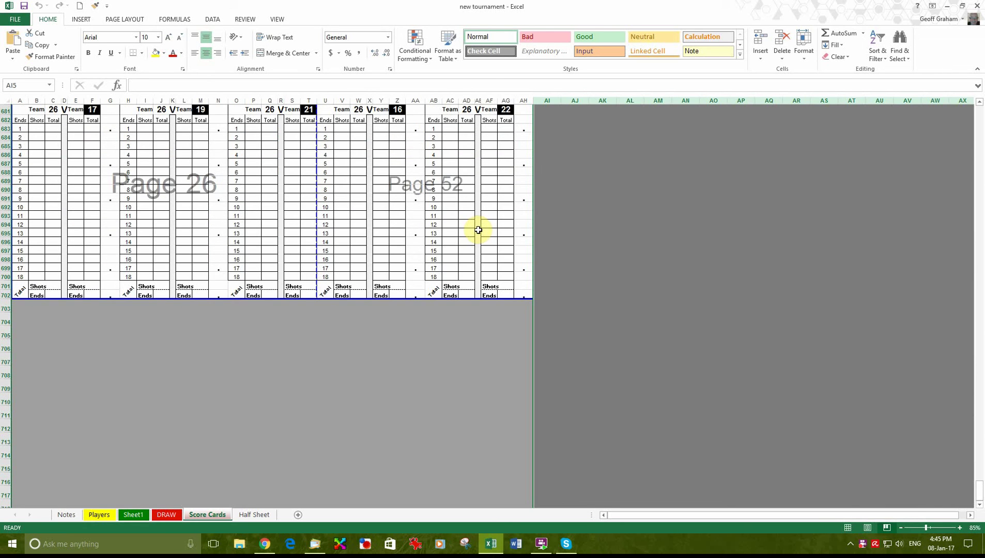
- Set the print page range to 27–52, then go back to the Score Cards sheet
click(14, 21)
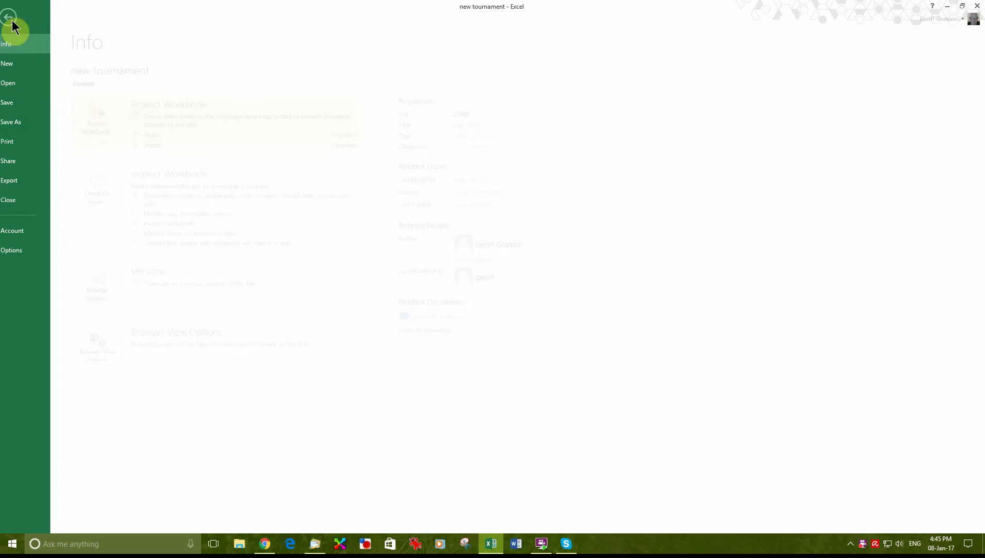
click(20, 142)
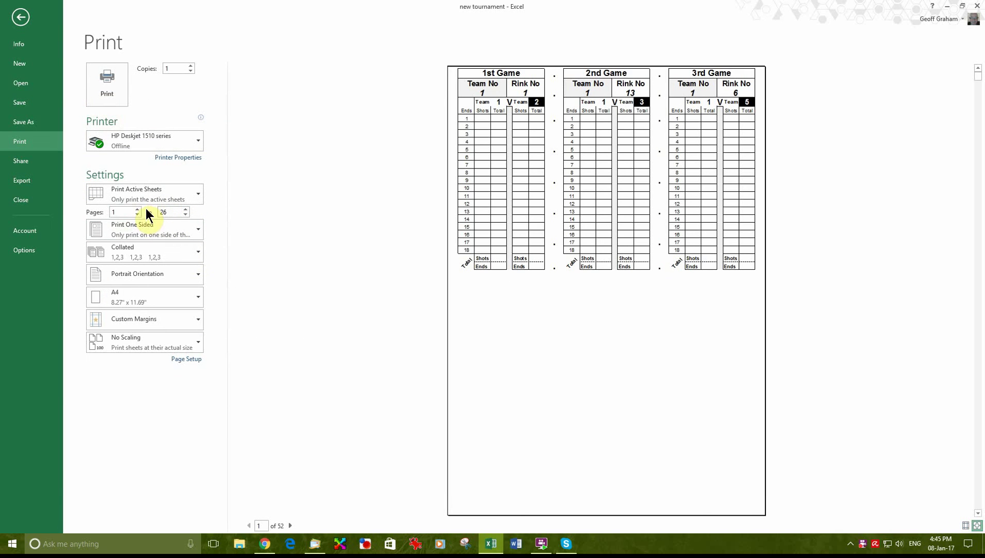
double_click(120, 210)
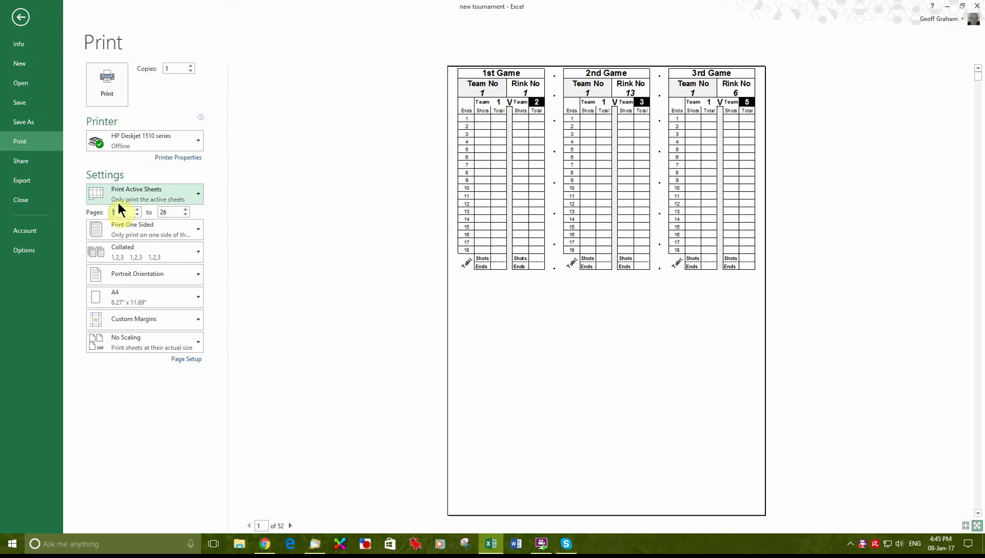
text(27)
key(Tab)
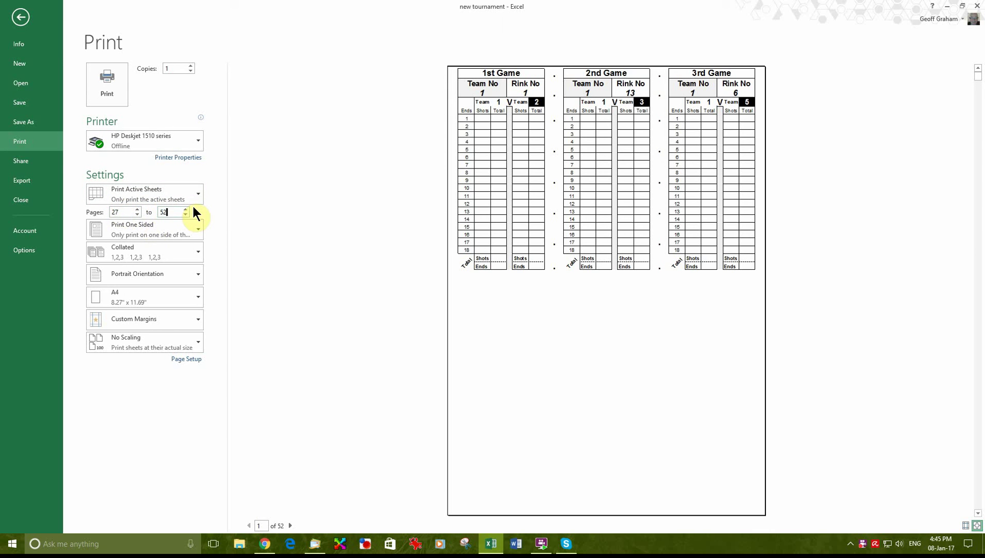
click(326, 312)
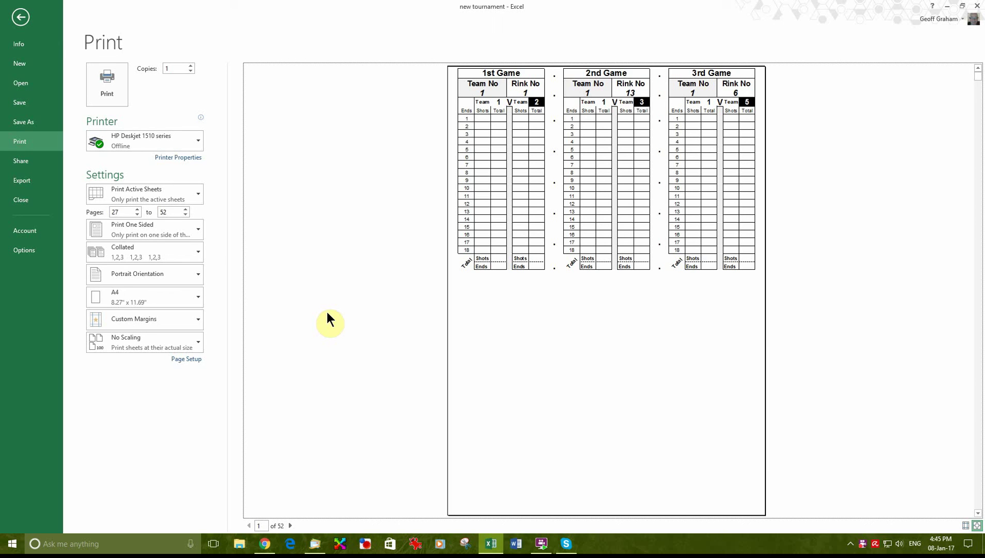
click(22, 18)
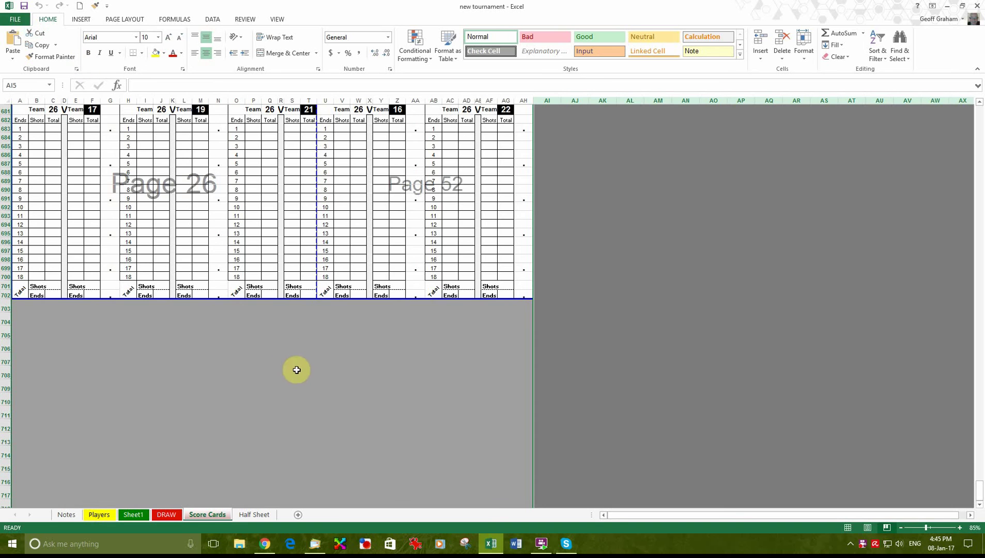
- Delete the sample Round 1 scores for teams 5 to 12 on Sheet1
scroll(295, 368, up, 18)
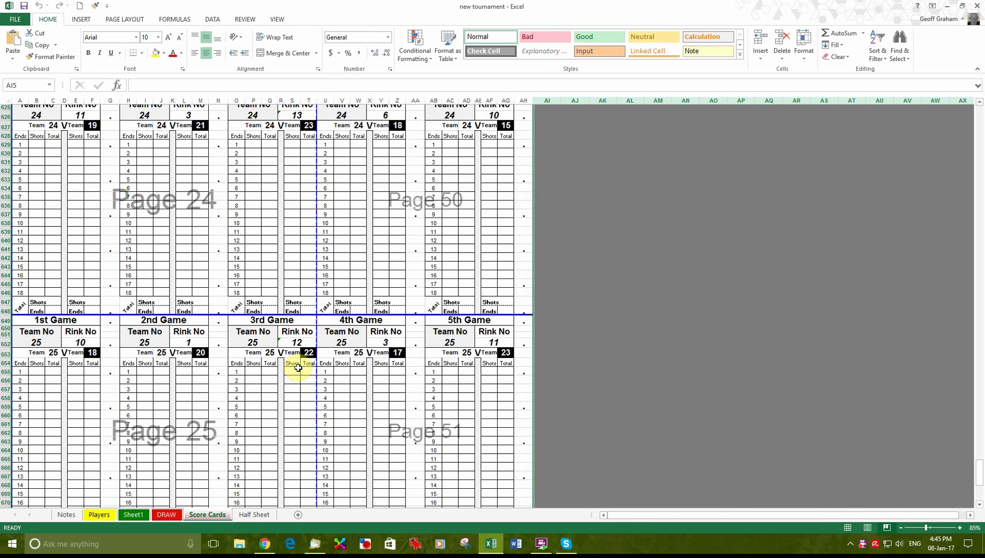
scroll(298, 368, up, 20)
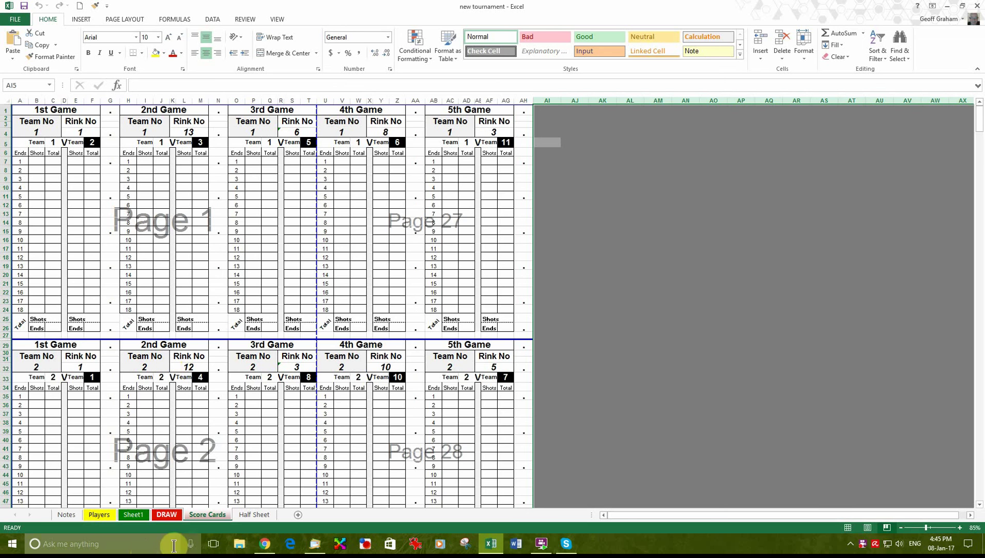
click(133, 515)
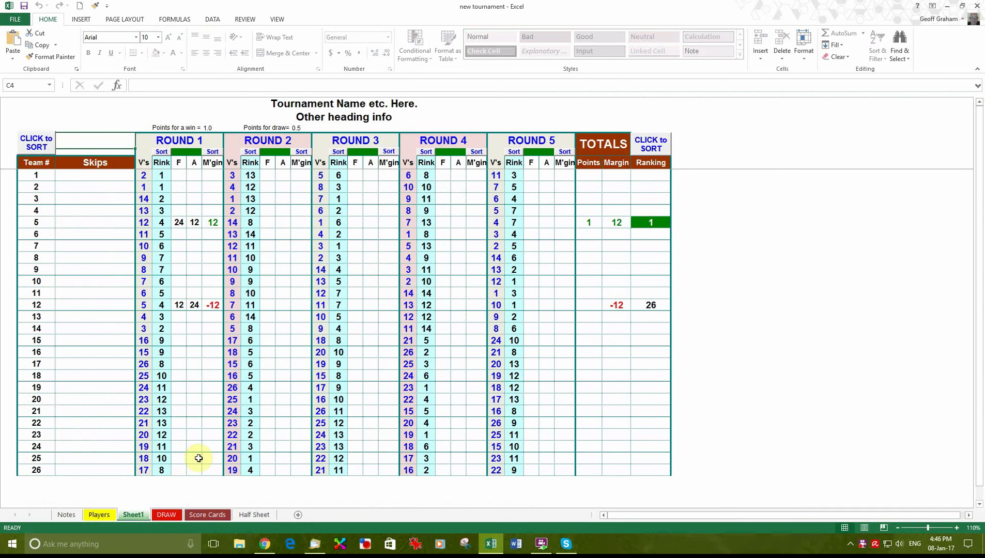
click(180, 225)
drag(182, 229, 193, 305)
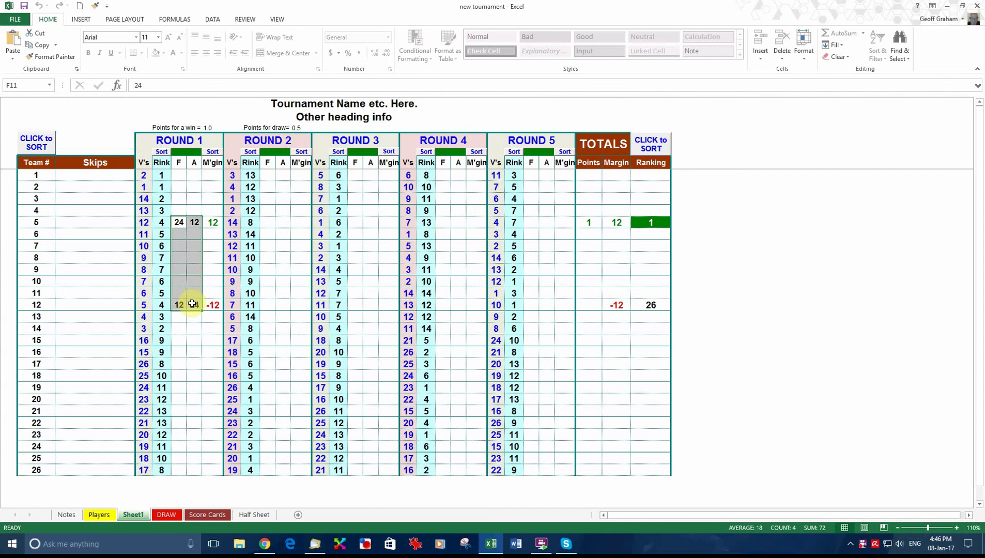
key(Delete)
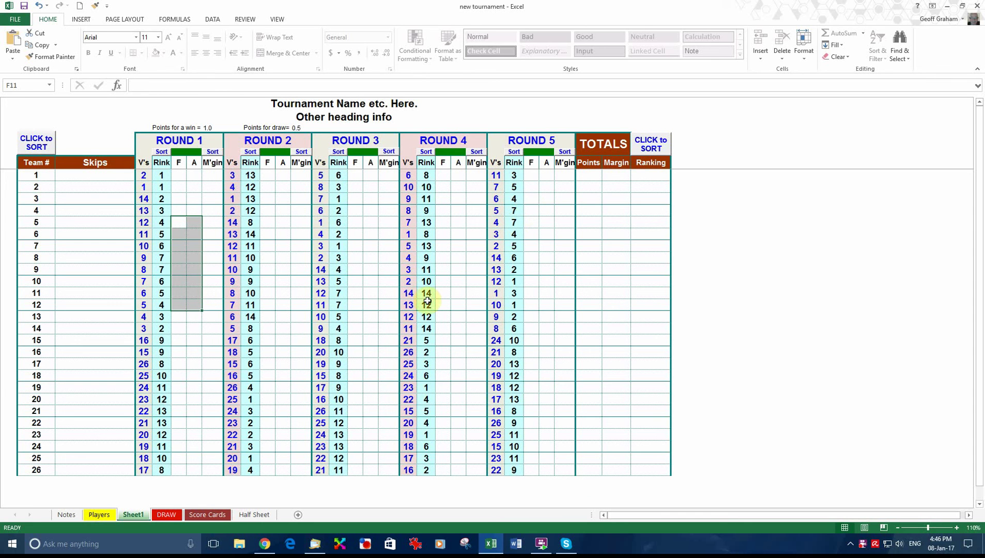
- Enter a skip's name as the first entry in the Players sheet's Skip column
click(111, 175)
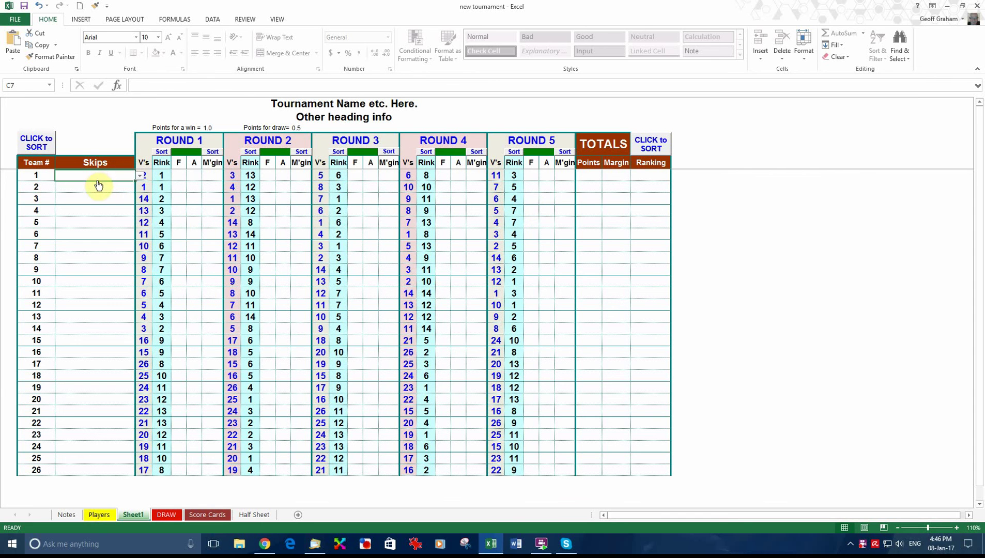
click(104, 515)
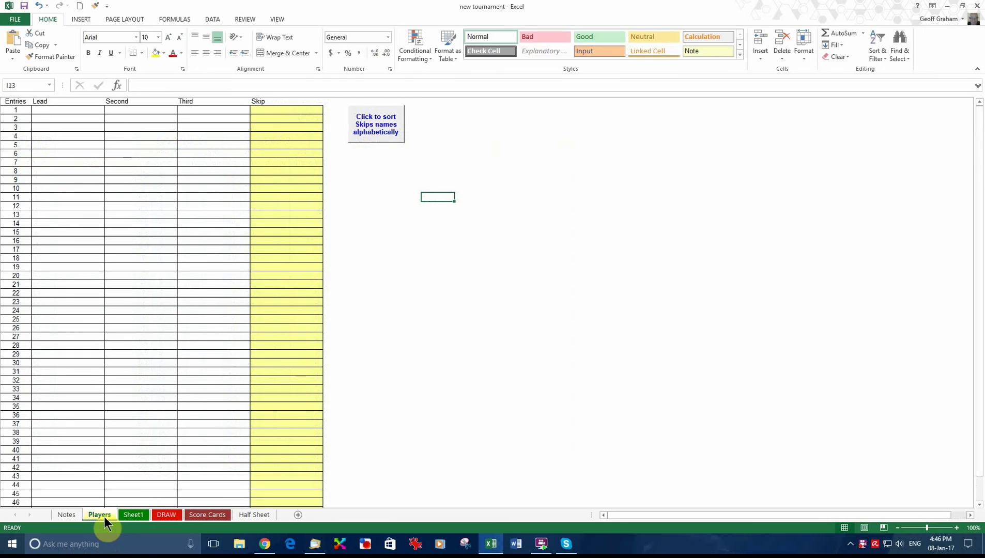
click(271, 110)
text(Bo)
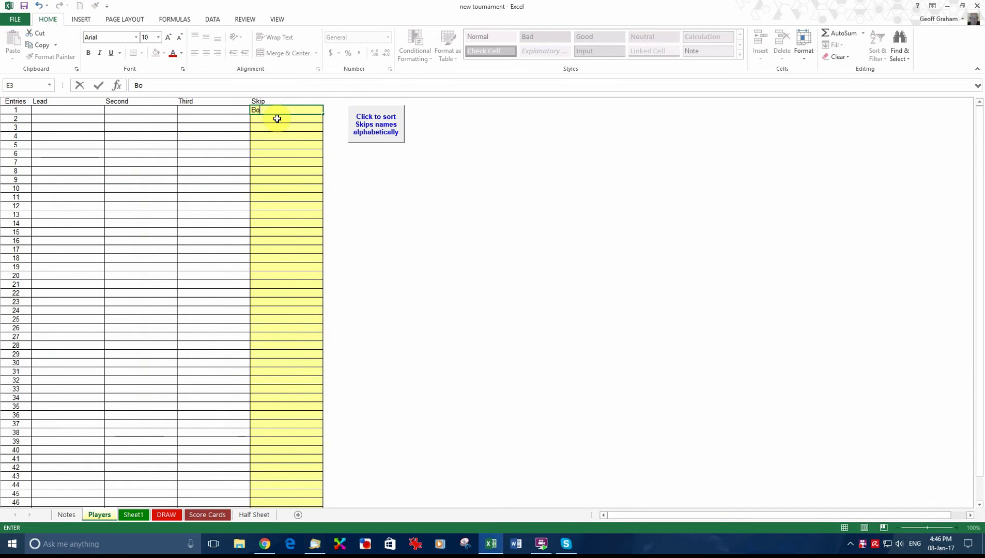
text(wler John)
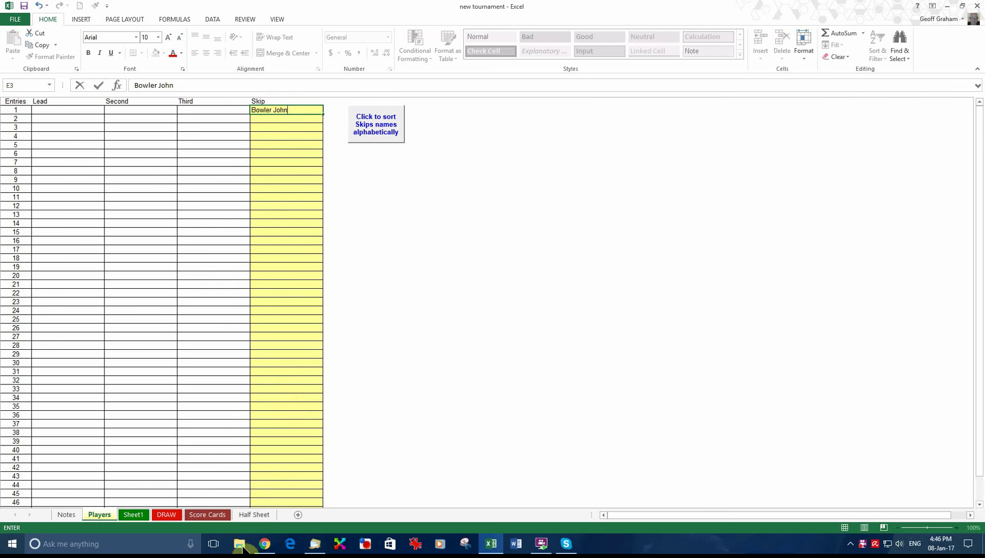
- Choose the newly added skip from team 8's Skips dropdown list on Sheet1
click(136, 516)
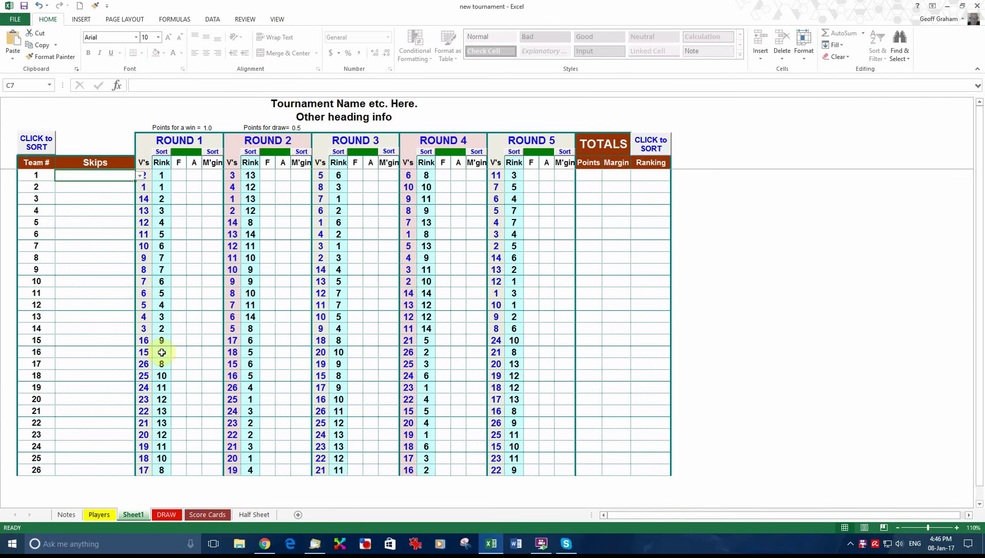
ctrl+scroll(138, 300, up, 5)
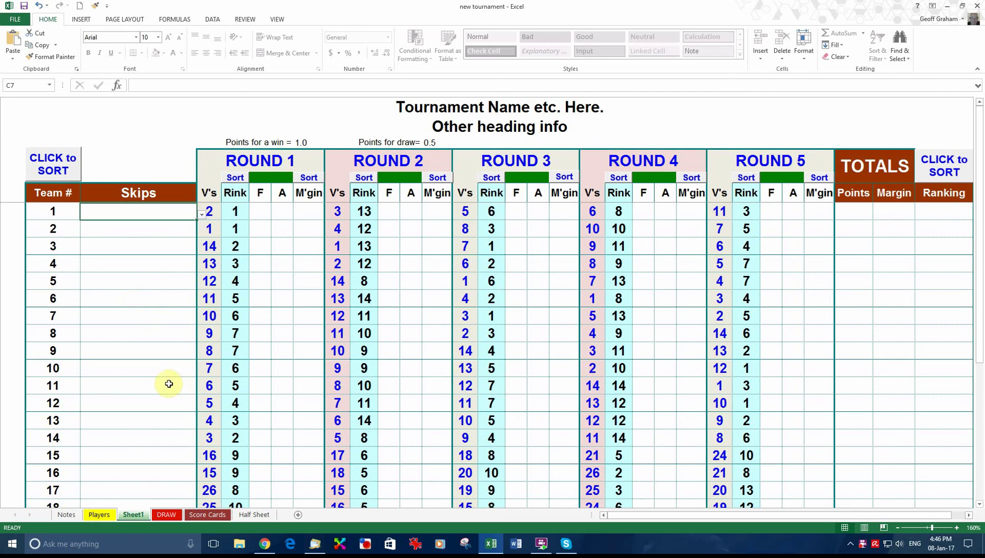
click(125, 338)
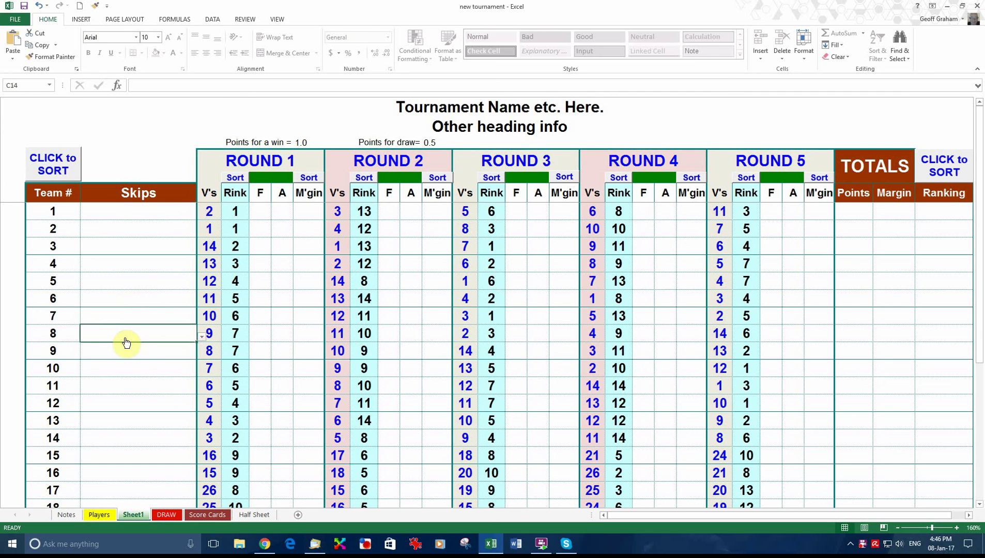
click(201, 337)
click(91, 362)
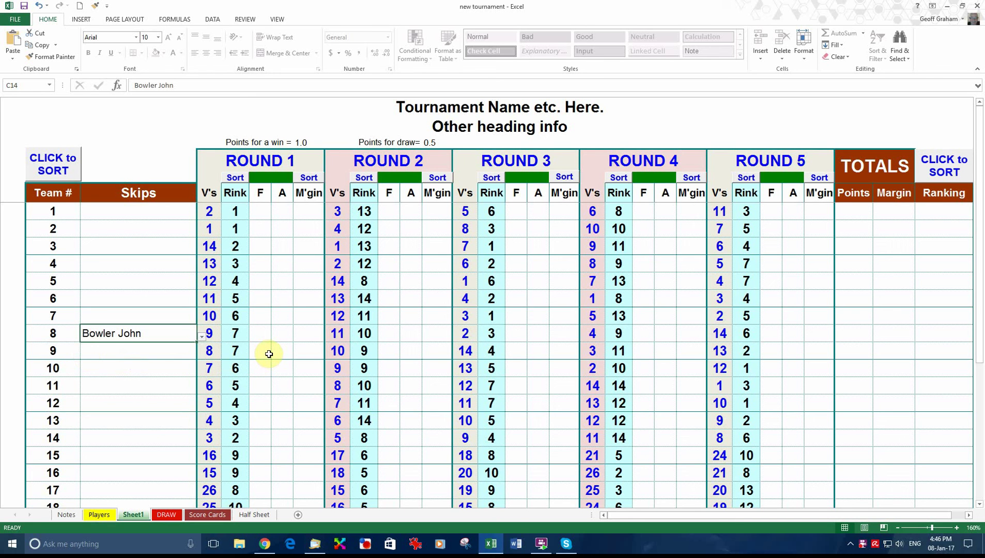
click(202, 336)
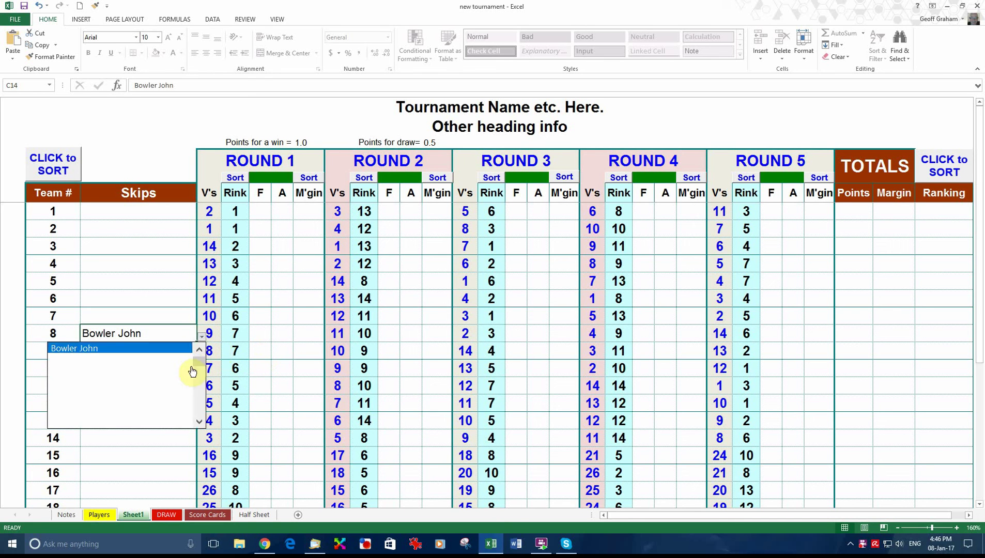
click(170, 284)
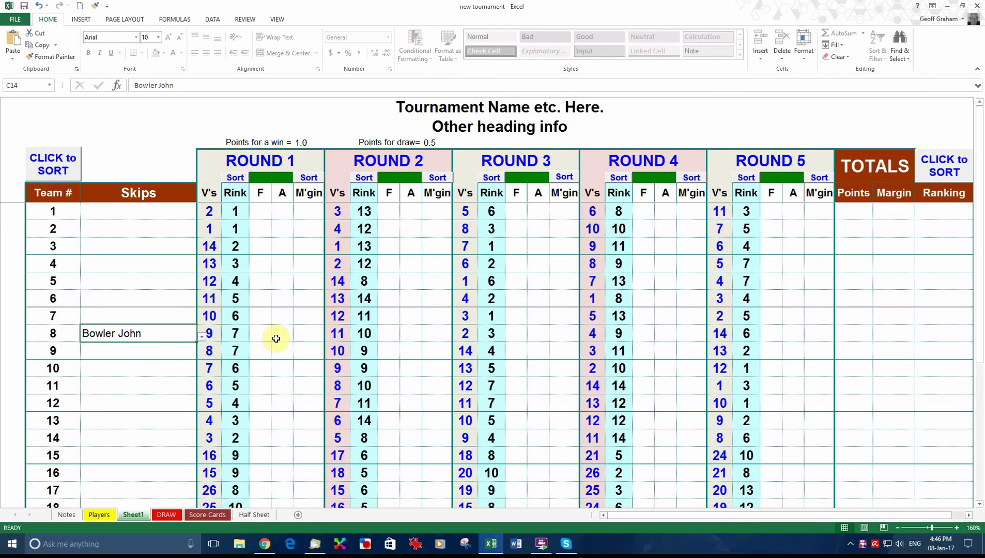
scroll(288, 318, down, 3)
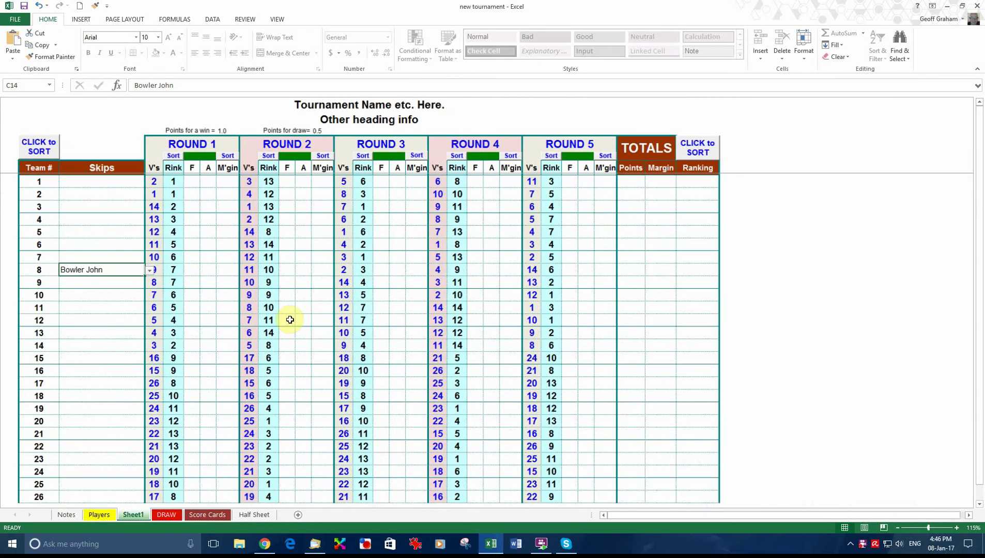
scroll(290, 320, down, 1)
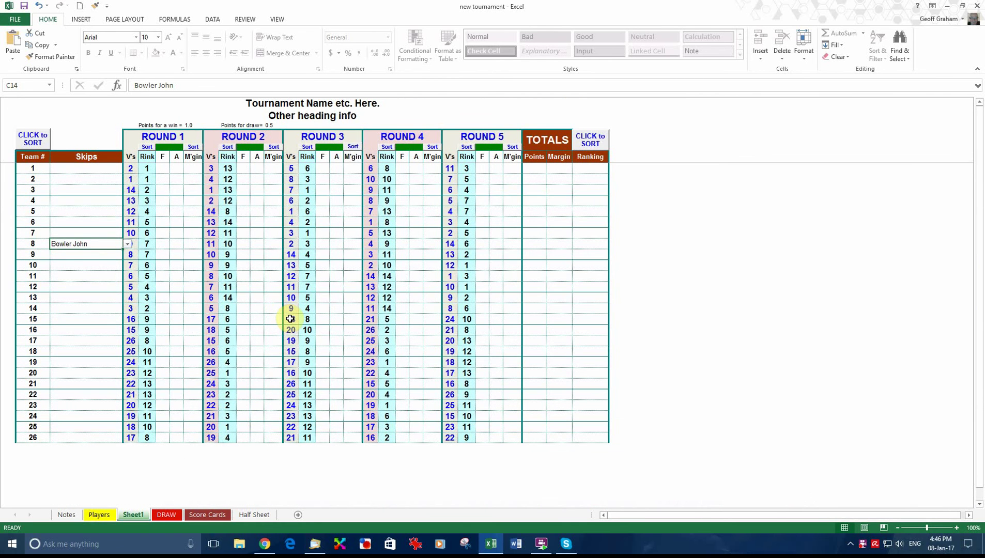
click(95, 171)
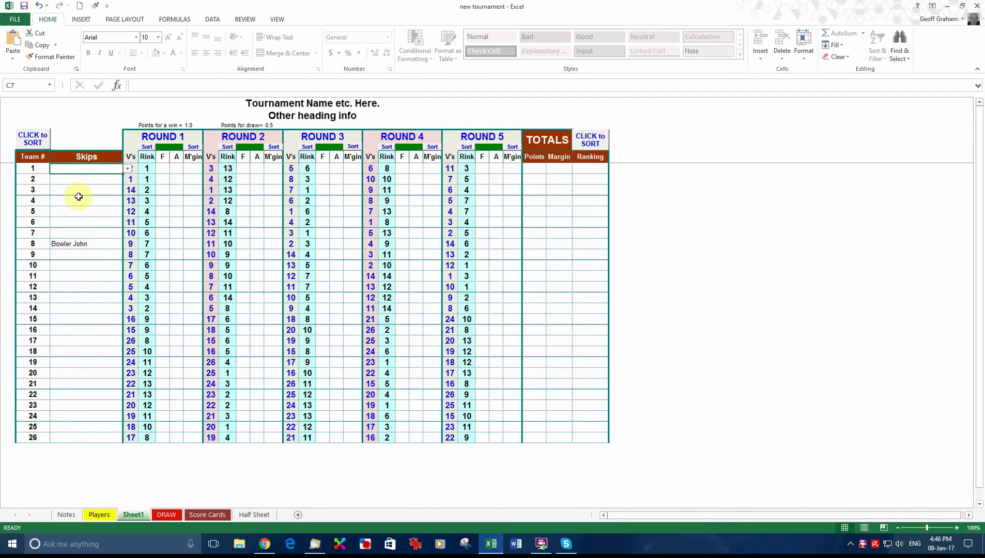